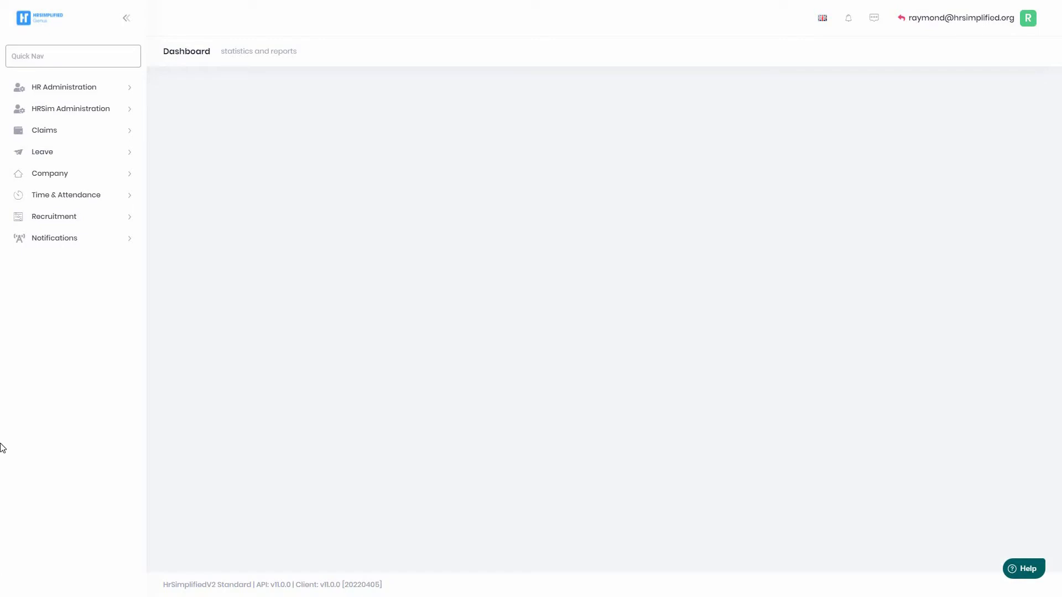
Expand HRSim Administration in the sidebar so the Organisations entry appears.
left_click(85, 112)
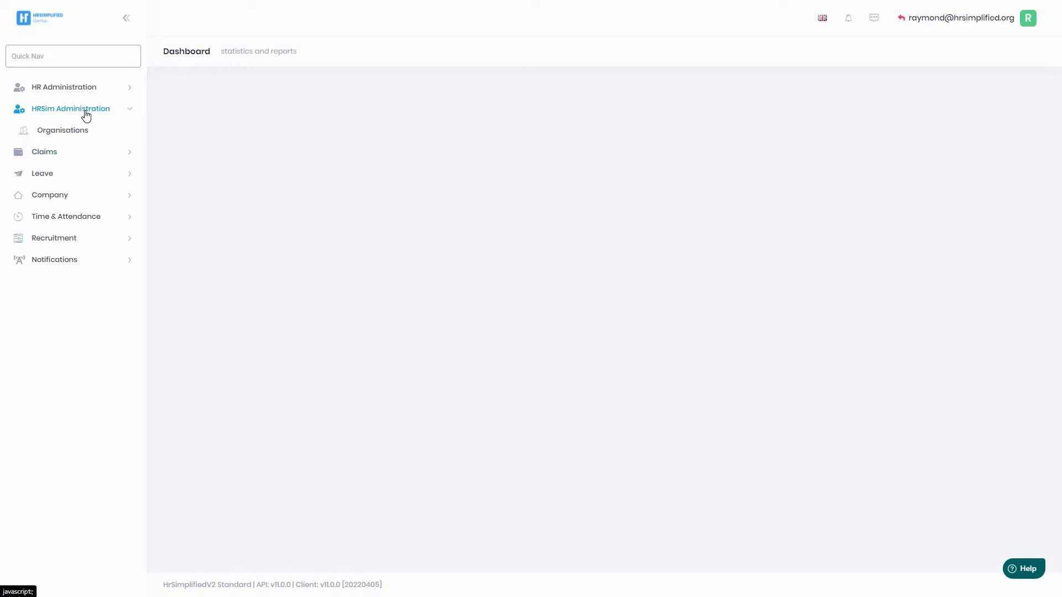
Open Organisation Management, listing Quench Delivery (Pty) Ltd and Test Company 123.
left_click(80, 135)
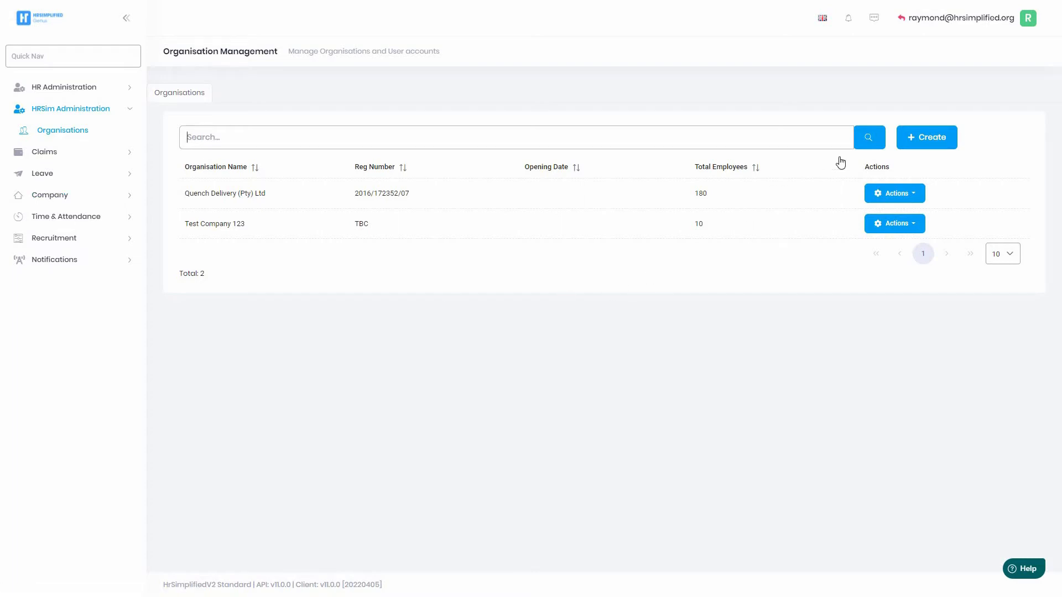
Start a new organisation named 'Customer name' with registration number 2503665/8855/90.
left_click(921, 140)
type("FinalTestMike")
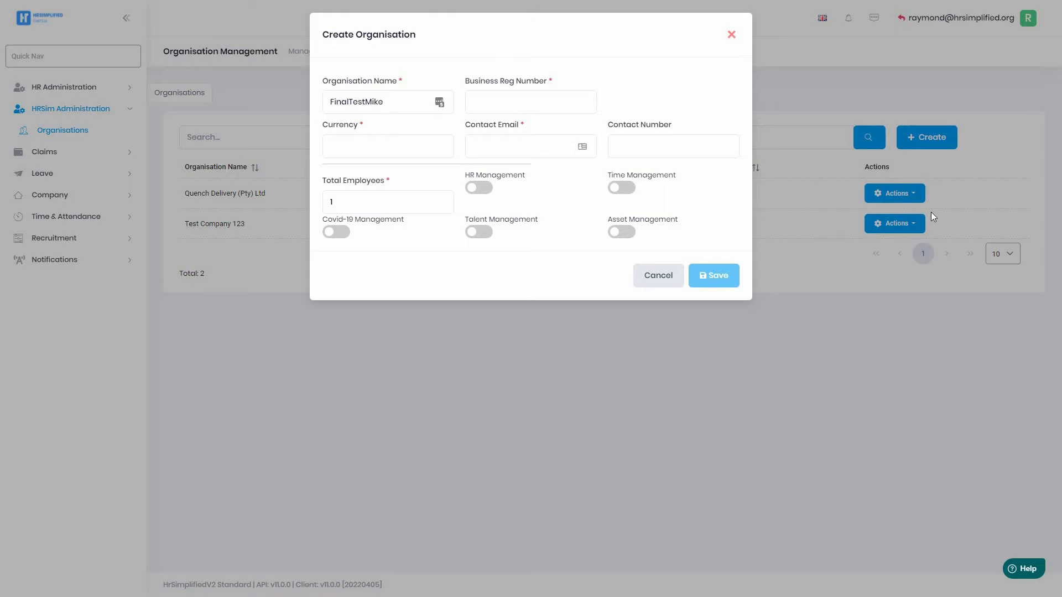
left_click_drag(415, 101, 316, 107)
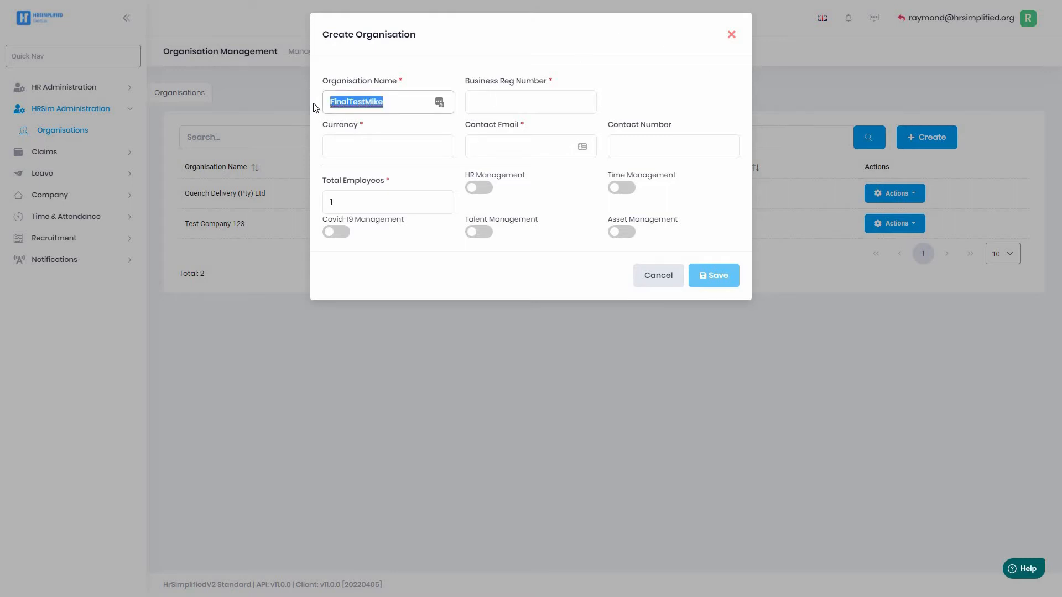
key("BackSpace")
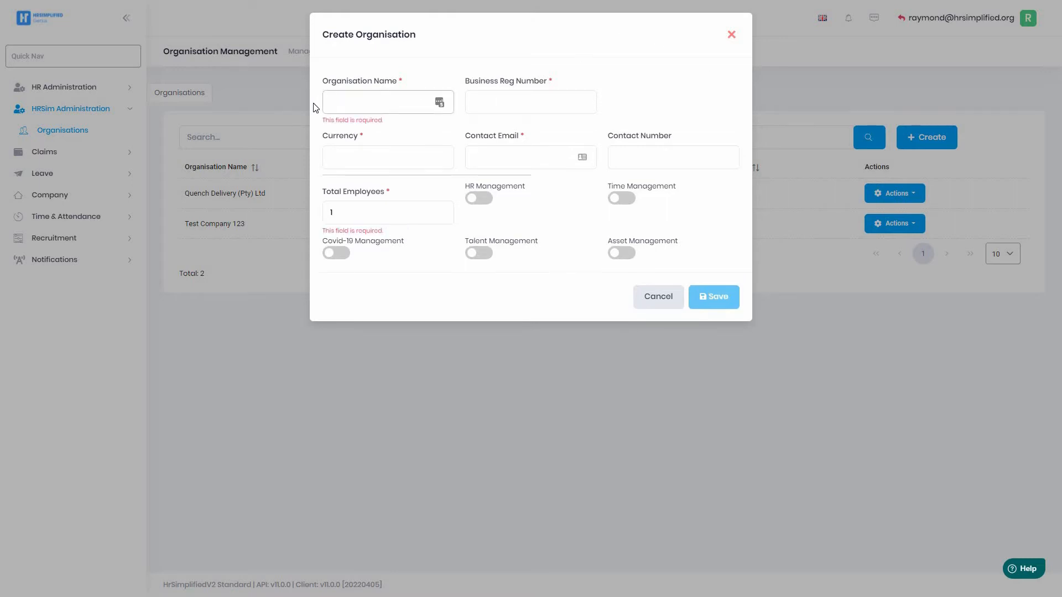
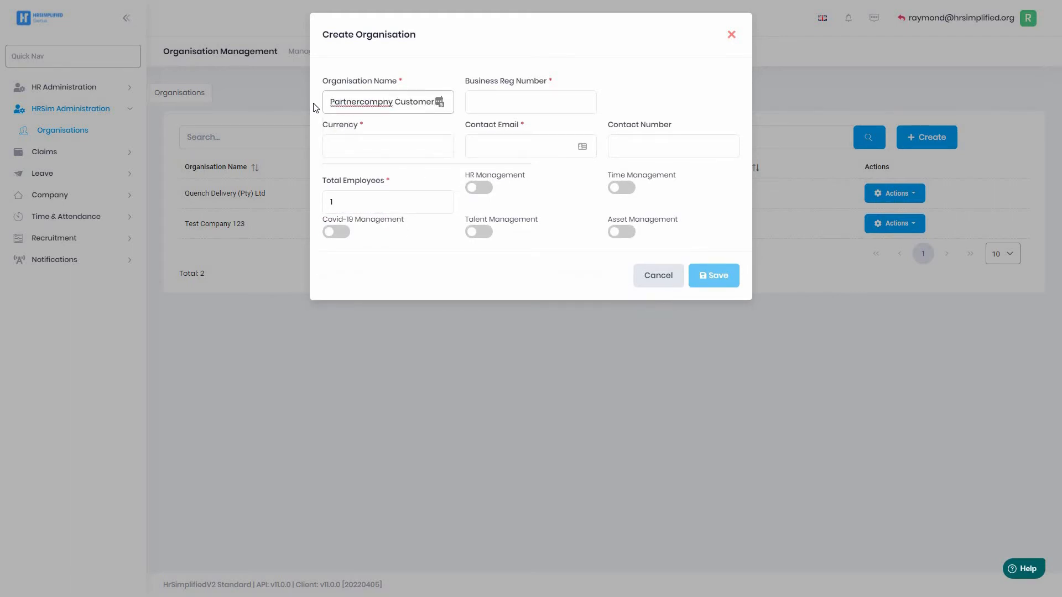
key("BackSpace")
key("BackSpace")
key("BackSpace")
key("BackSpace")
key("BackSpace")
key("BackSpace")
key("BackSpace")
key("BackSpace")
key("BackSpace")
key("BackSpace")
key("BackSpace")
key("BackSpace")
key("BackSpace")
key("BackSpace")
key("BackSpace")
key("BackSpace")
key("BackSpace")
key("BackSpace")
key("BackSpace")
key("BackSpace")
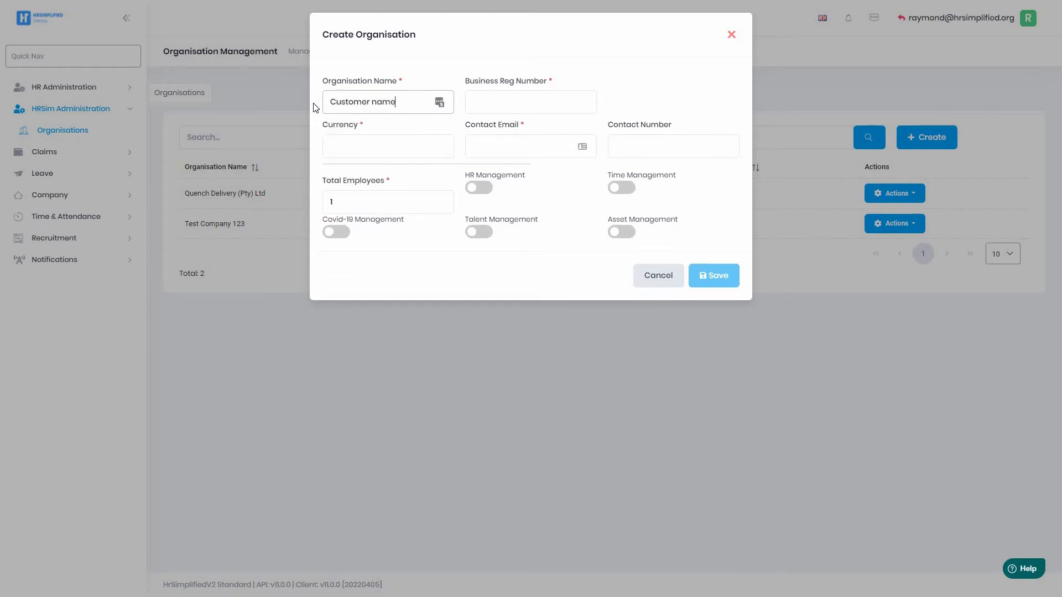
key("Tab")
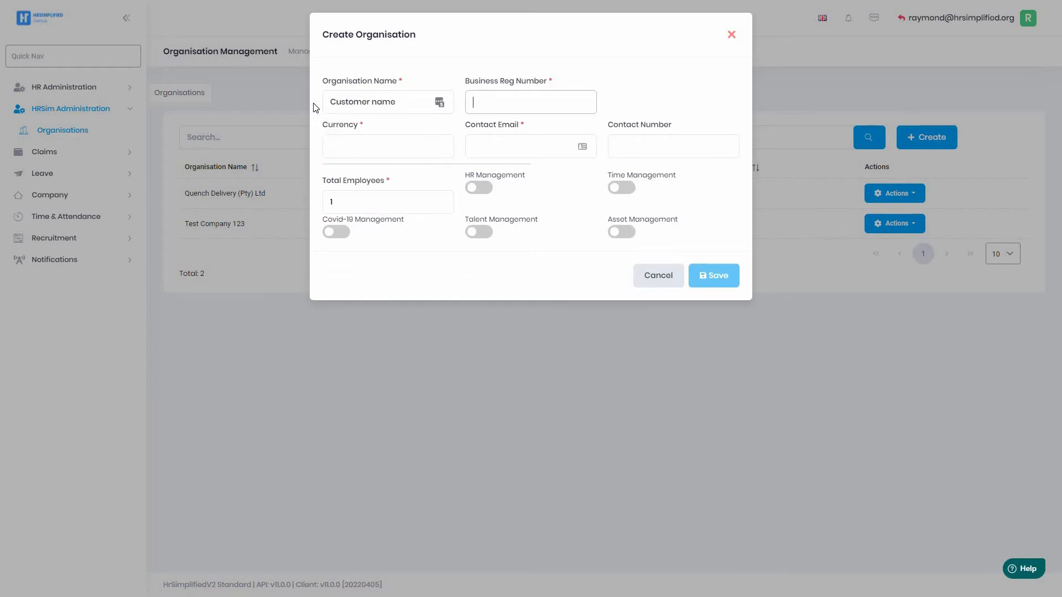
Choose Rand currency, fill the contact email, set 120 employees, and enable HR and Time Management.
left_click(371, 153)
left_click(373, 163)
left_click(408, 148)
left_click(407, 165)
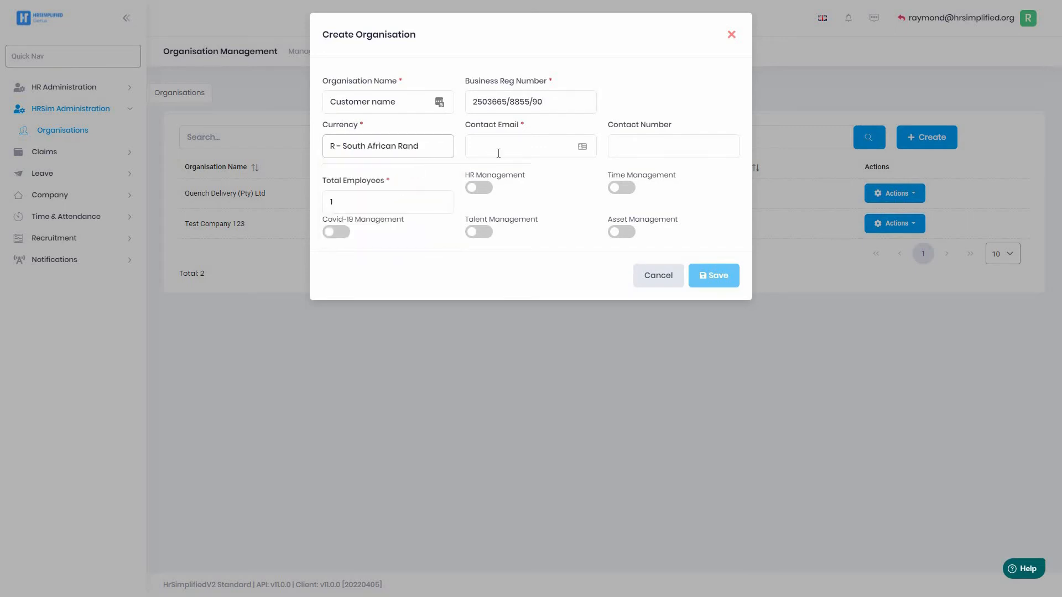
left_click(505, 147)
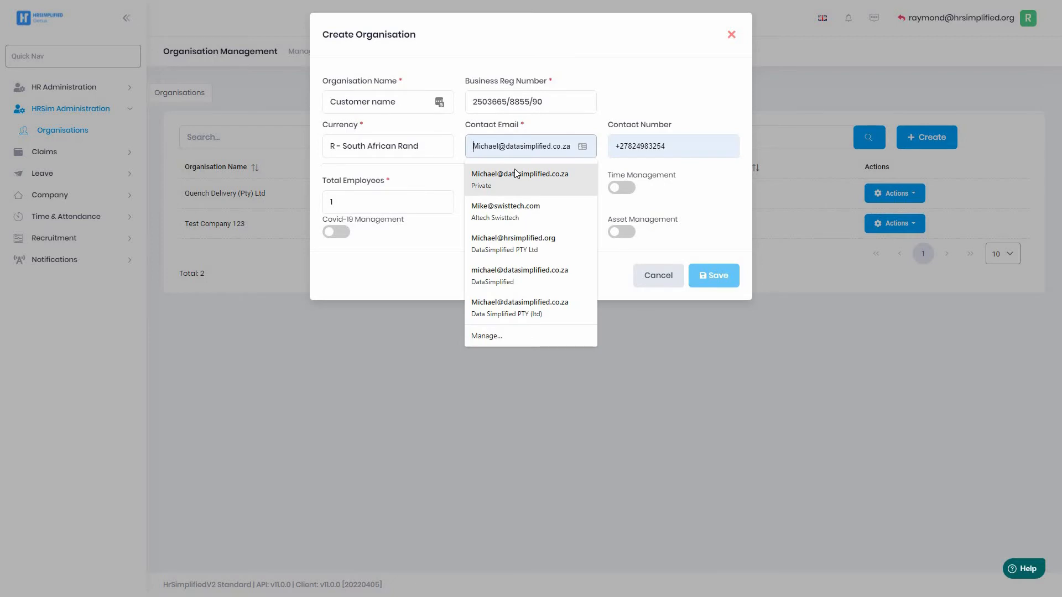
left_click(507, 211)
left_click(347, 203)
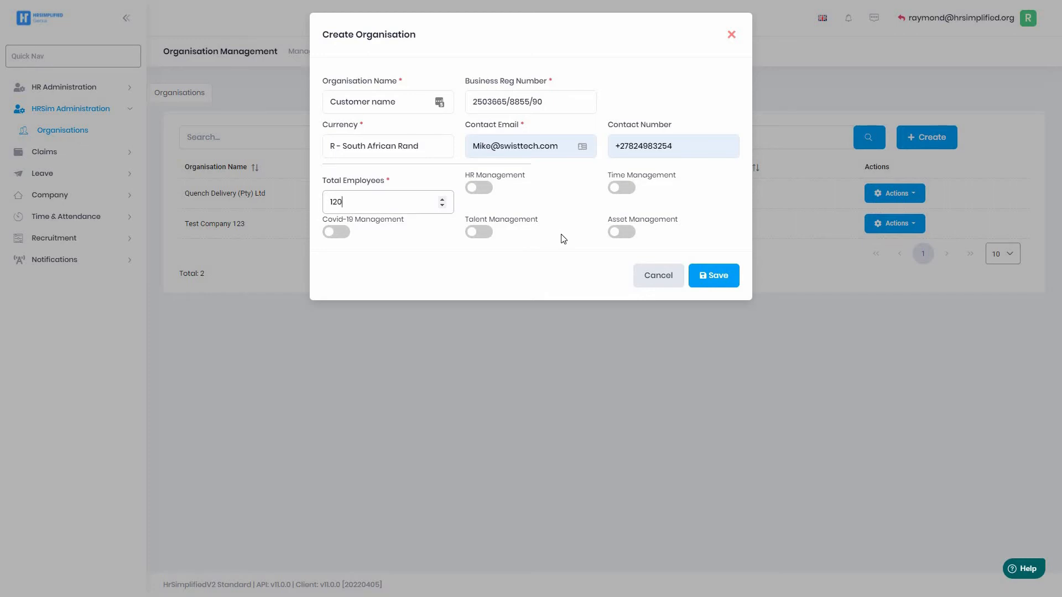
left_click(481, 188)
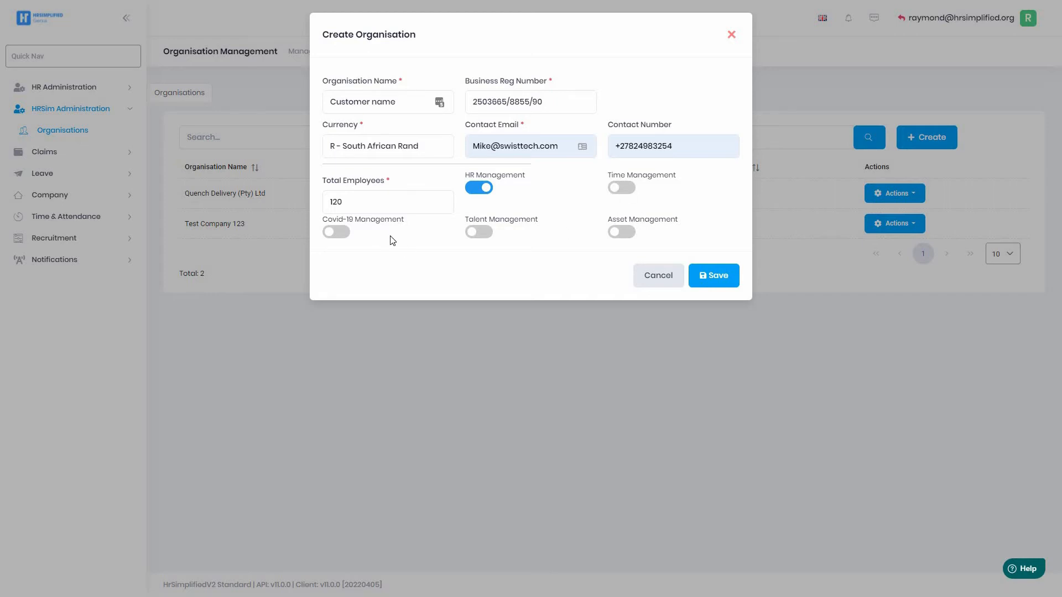
left_click(625, 188)
Save the Customer name organisation so it appears in the organisation list.
left_click(716, 280)
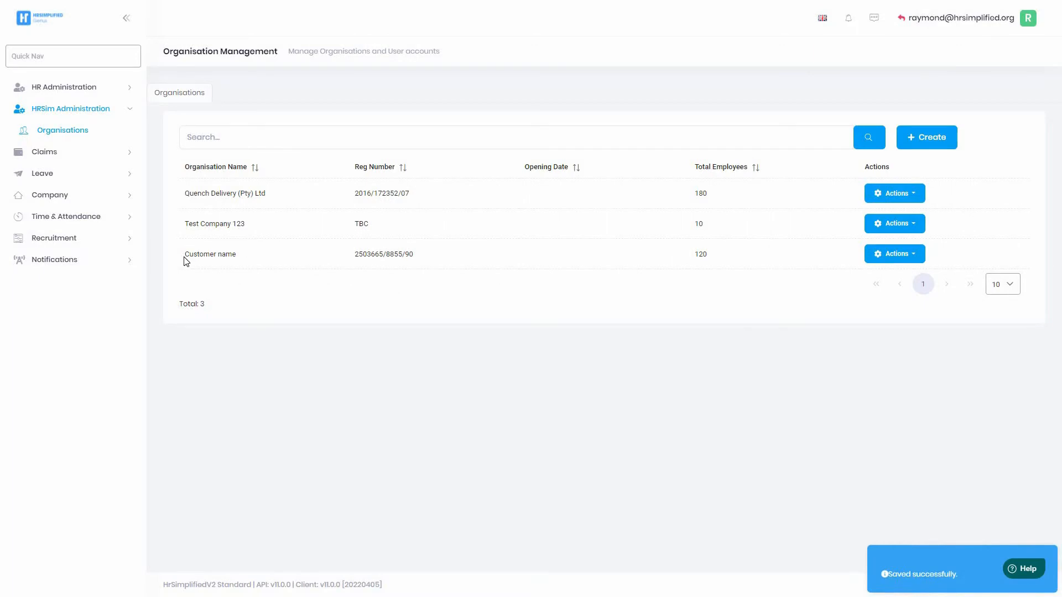
left_click_drag(187, 261, 704, 263)
left_click(635, 267)
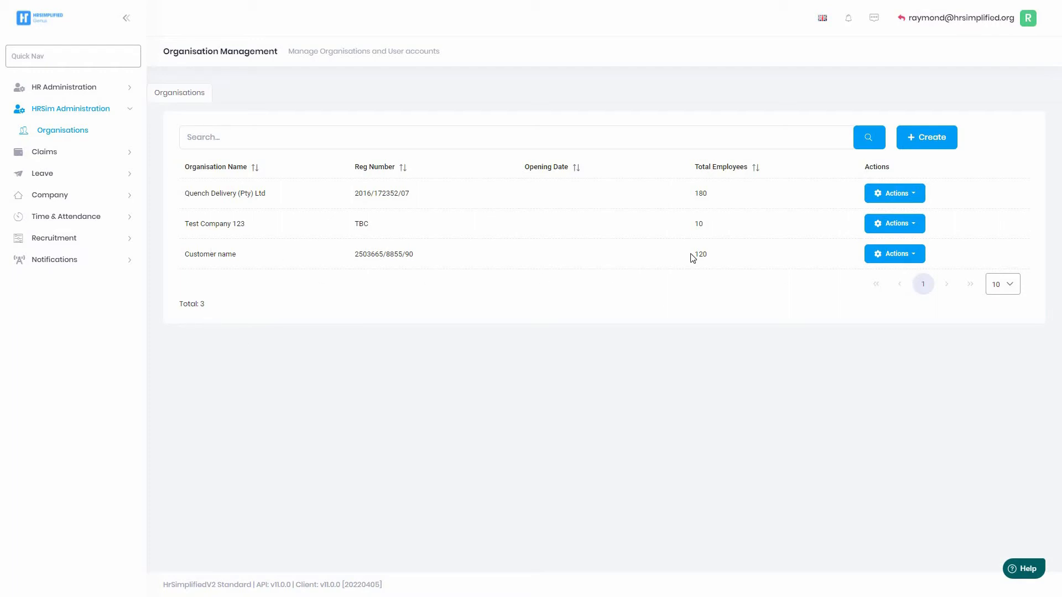
Switch to managing the Customer name organisation via its Manage action.
left_click(894, 255)
left_click(884, 289)
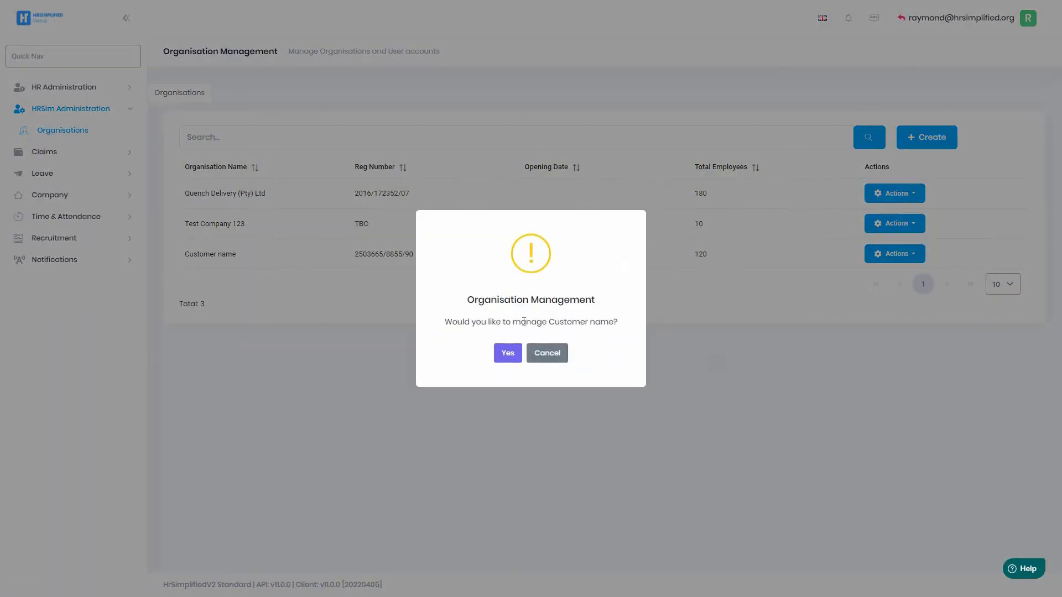
left_click(506, 353)
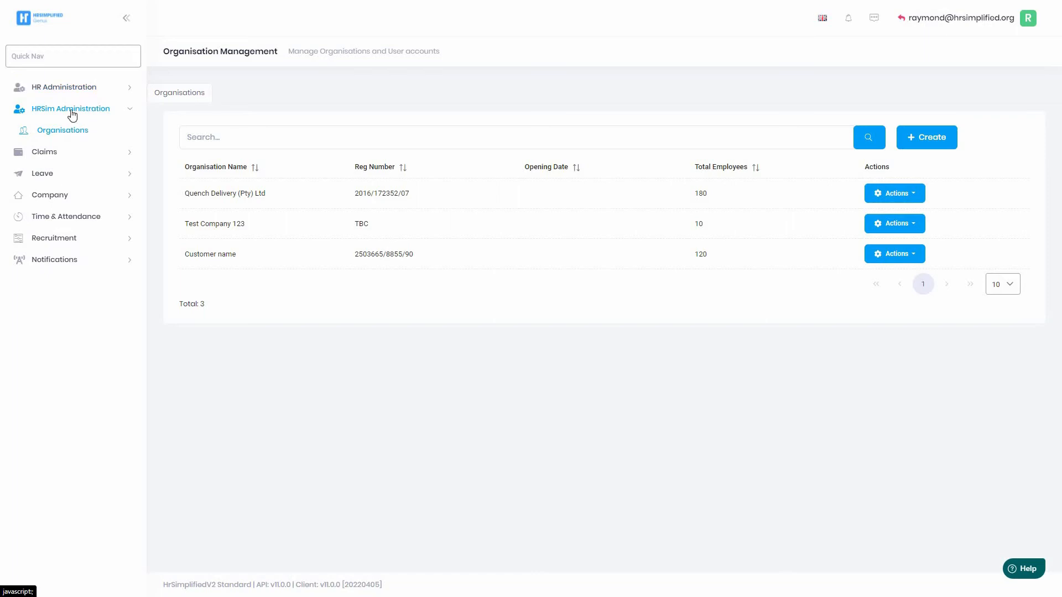
Open HR Administration's All Employees list and start a new employee.
left_click(57, 89)
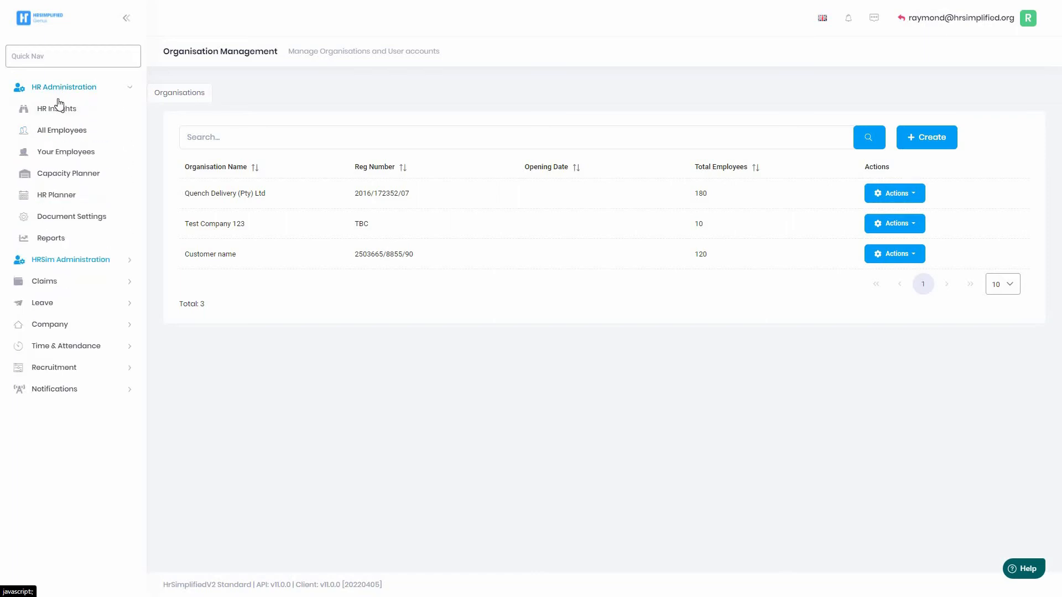
left_click(62, 131)
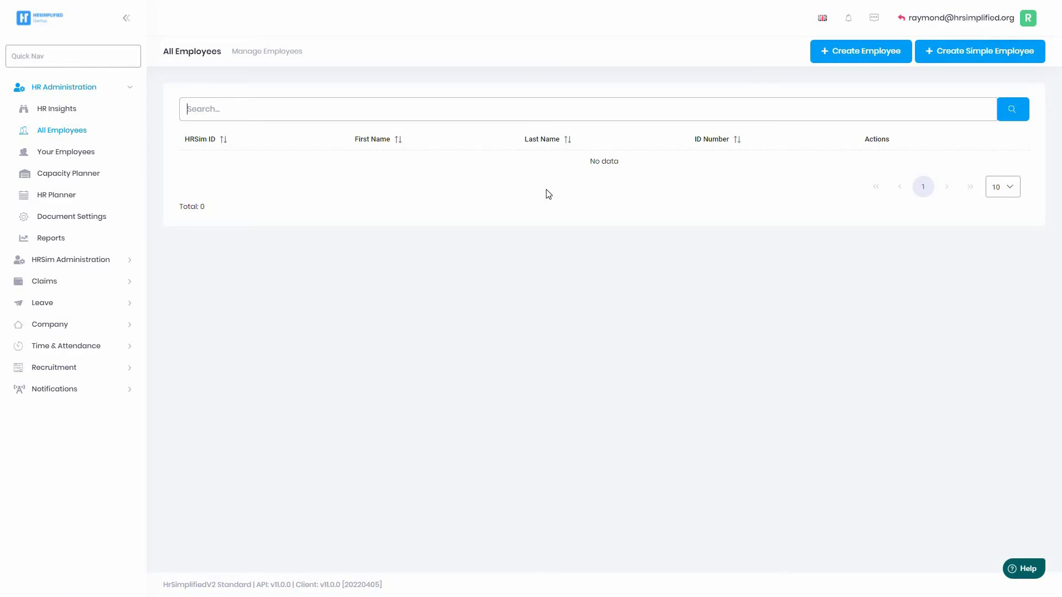
left_click(846, 54)
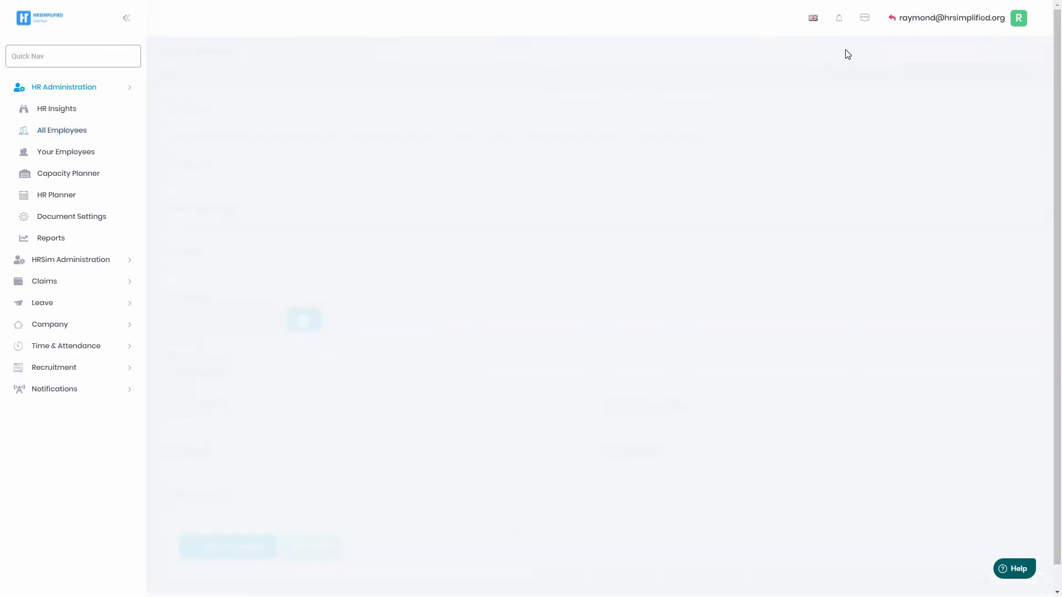
Browse the Contact, Employment, Job, Remuneration and Leave sections, then return to All Employees.
left_click(285, 136)
left_click(381, 138)
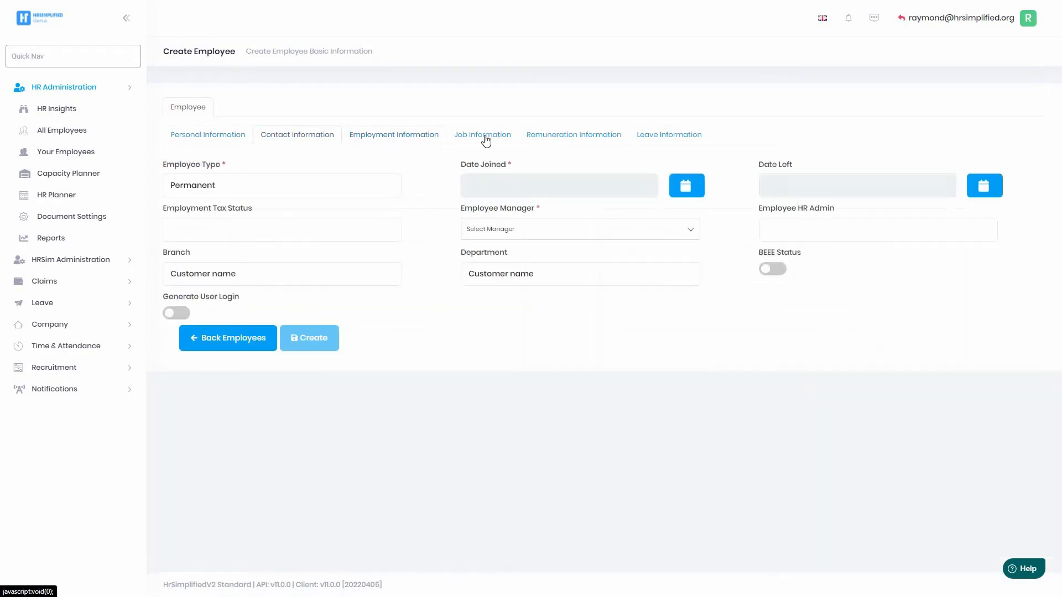
left_click(485, 138)
left_click(570, 138)
left_click(664, 136)
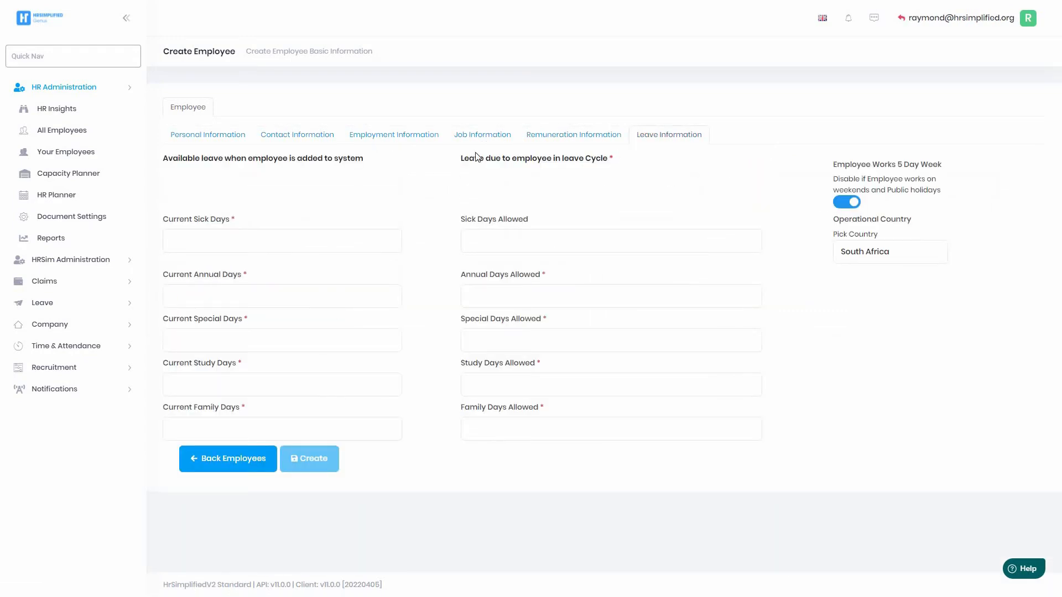
left_click(203, 139)
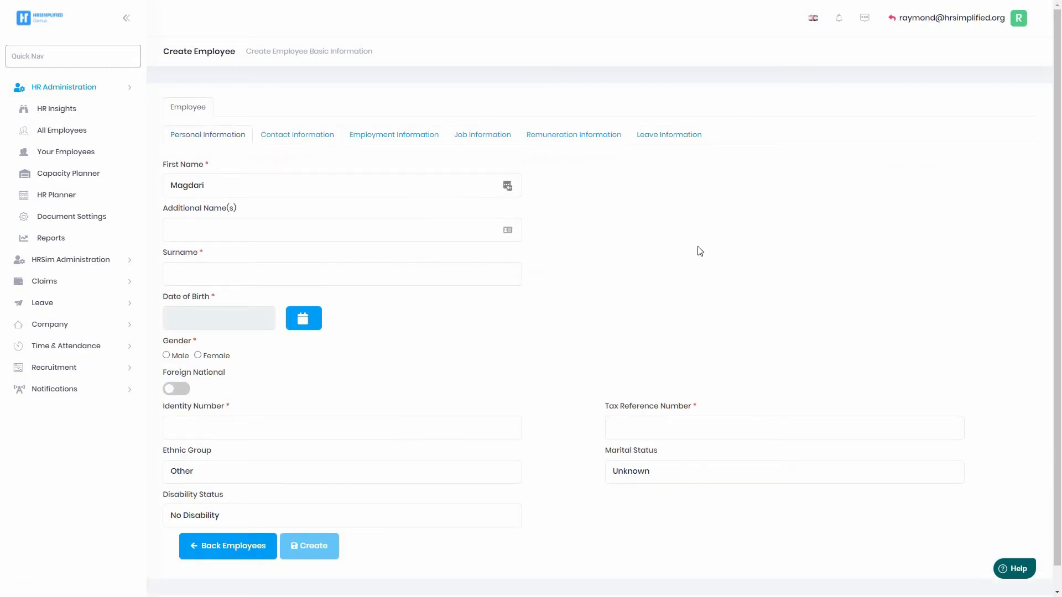
left_click(233, 547)
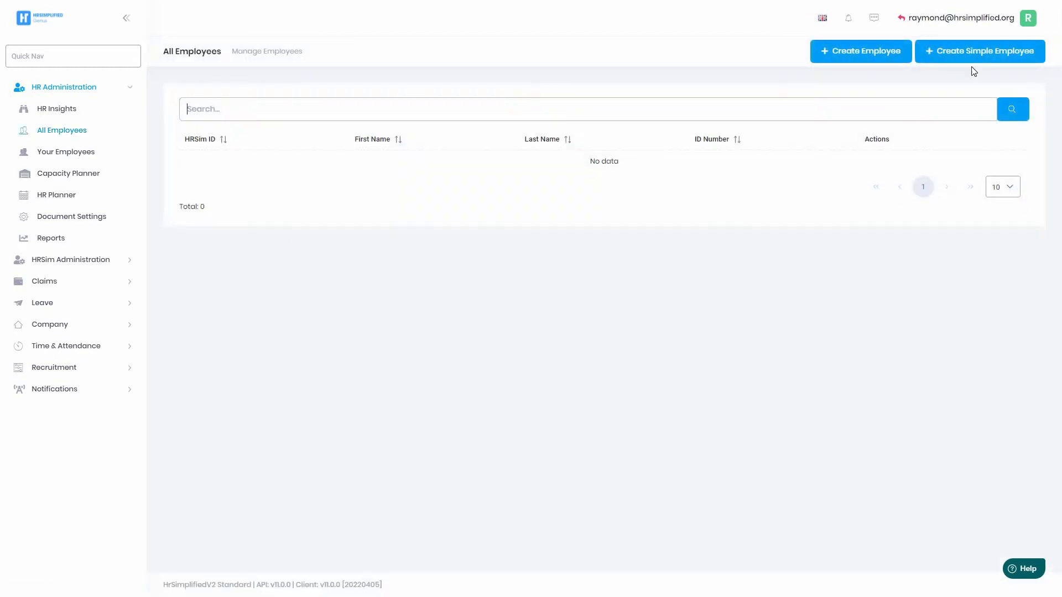
left_click(991, 52)
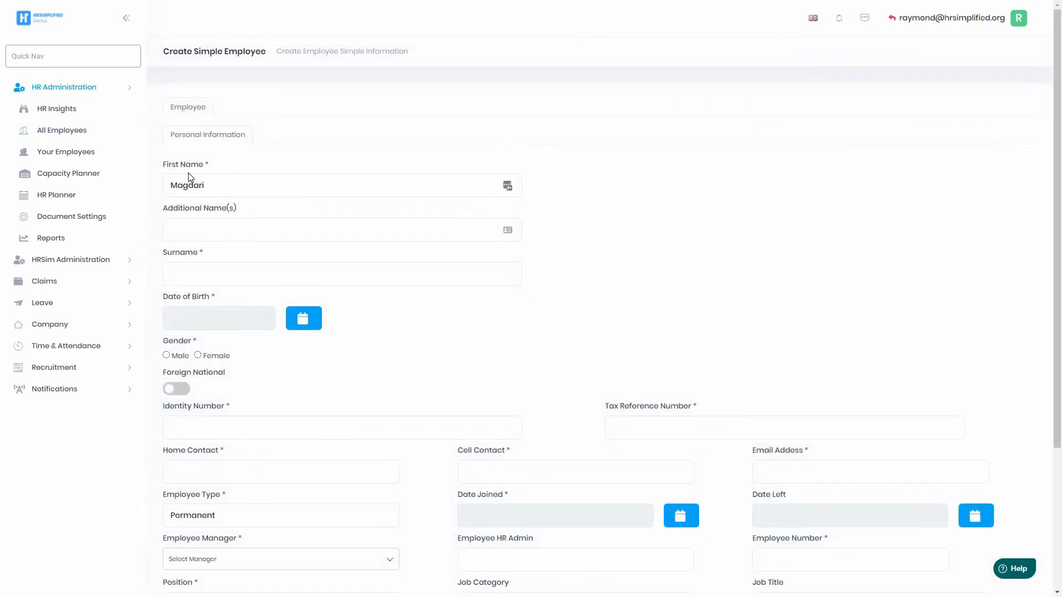
left_click_drag(221, 186, 138, 185)
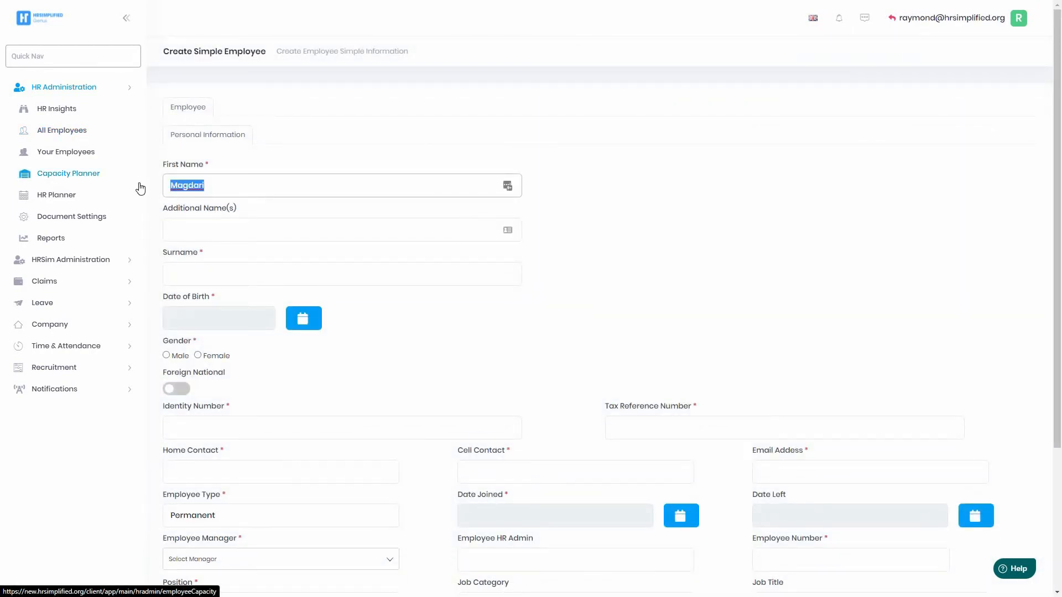
key("BackSpace")
scroll(226, 252, "down", 1)
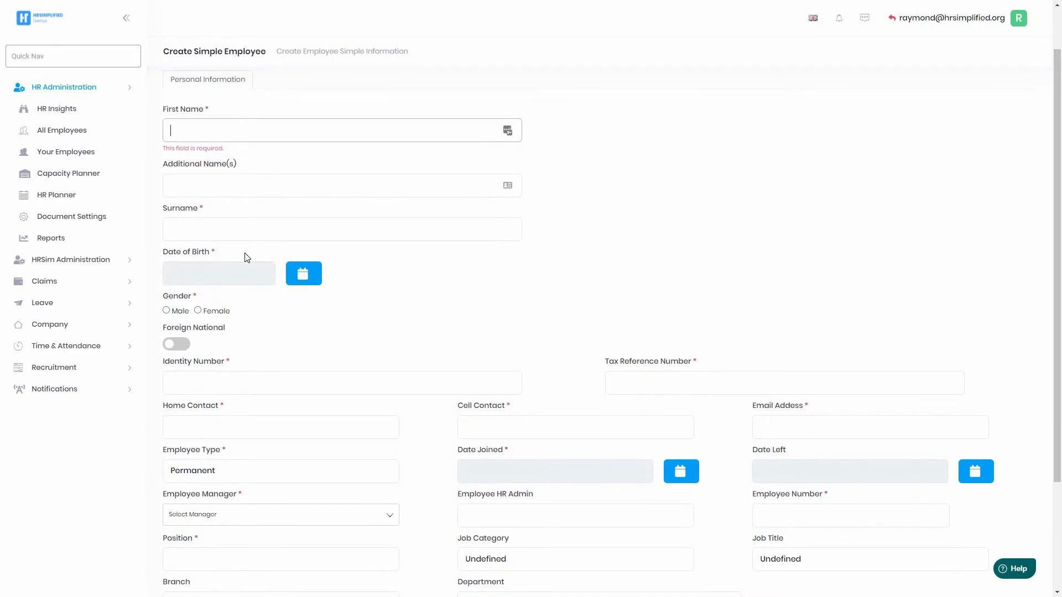
scroll(221, 325, "down", 1)
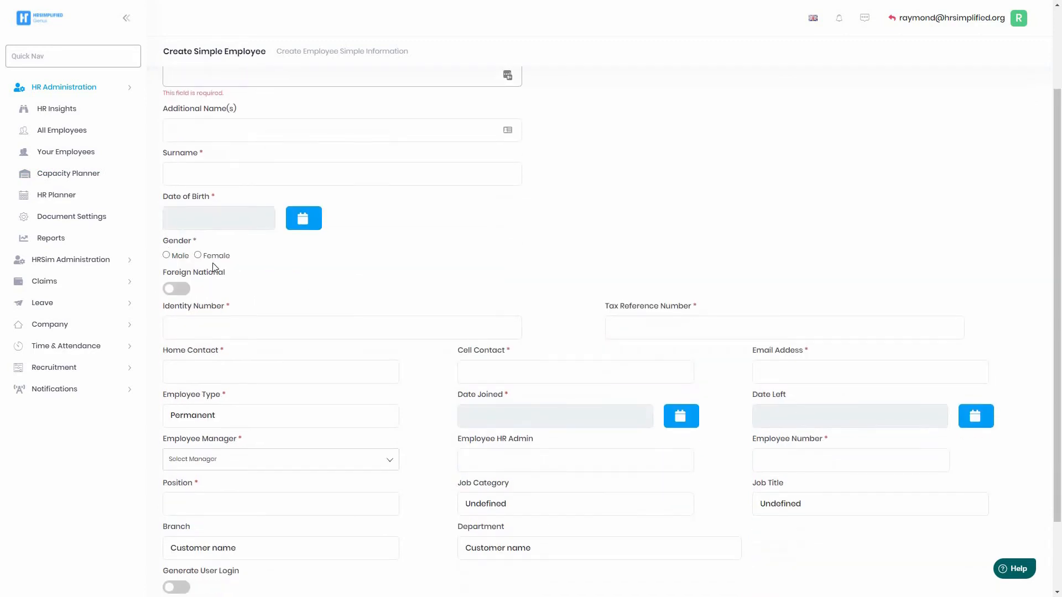
left_click(172, 289)
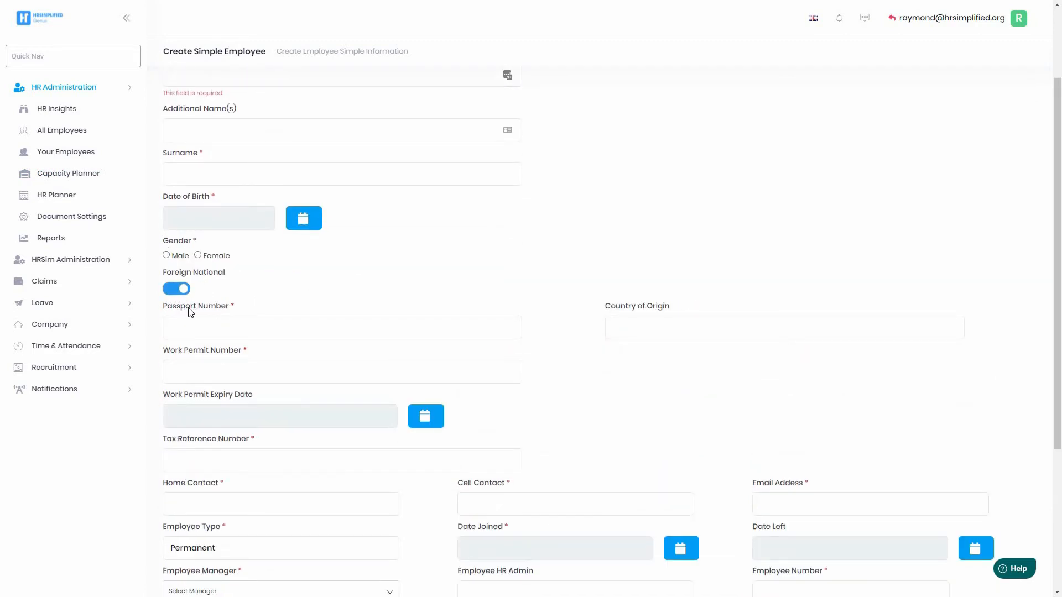
left_click(173, 288)
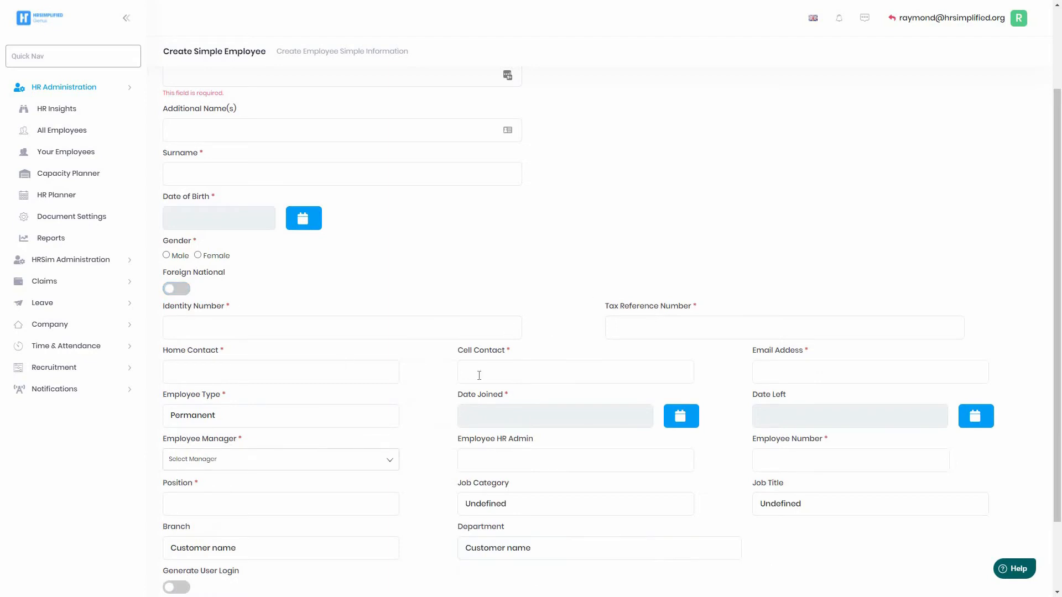
scroll(257, 396, "down", 2)
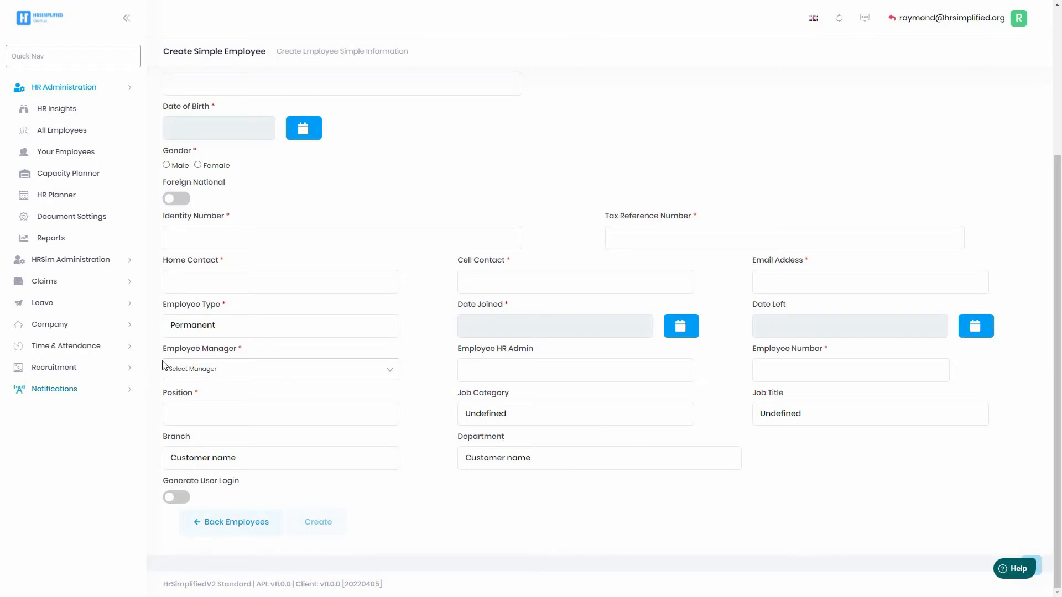
left_click_drag(166, 353, 236, 357)
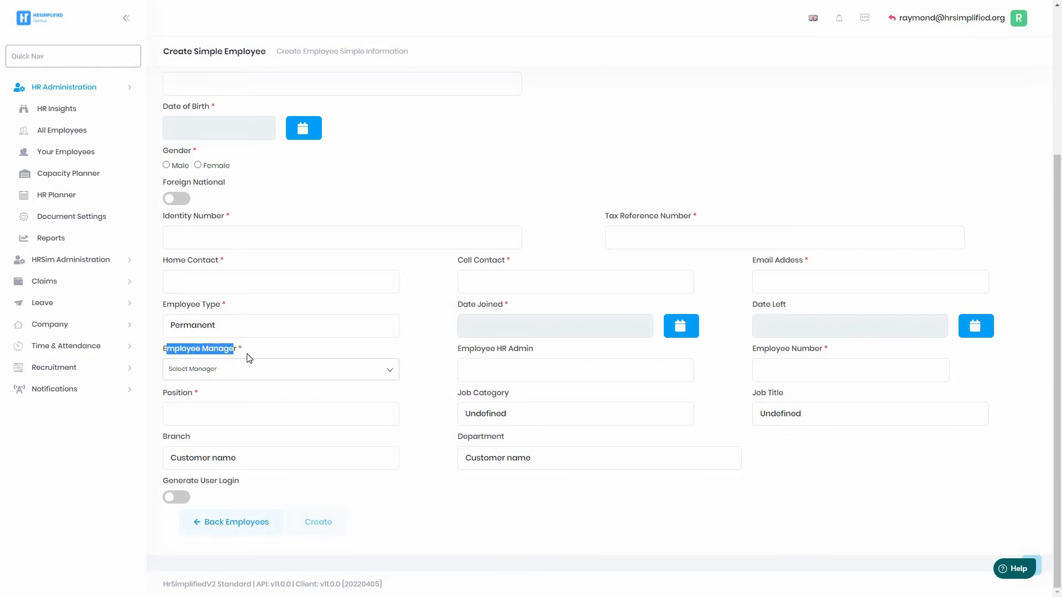
left_click(185, 375)
triple_click(313, 390)
left_click(424, 393)
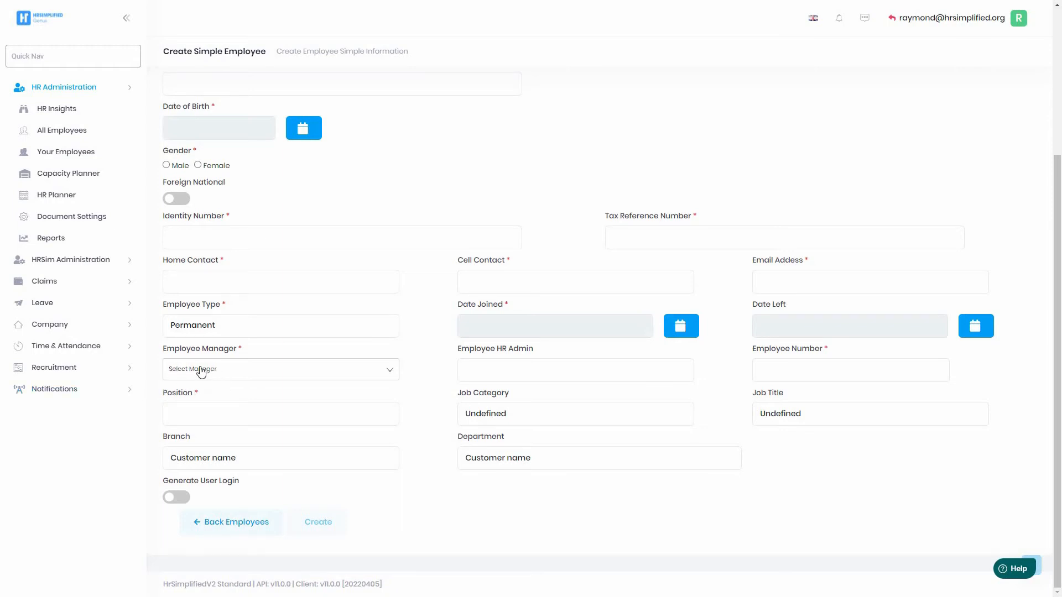
left_click(182, 499)
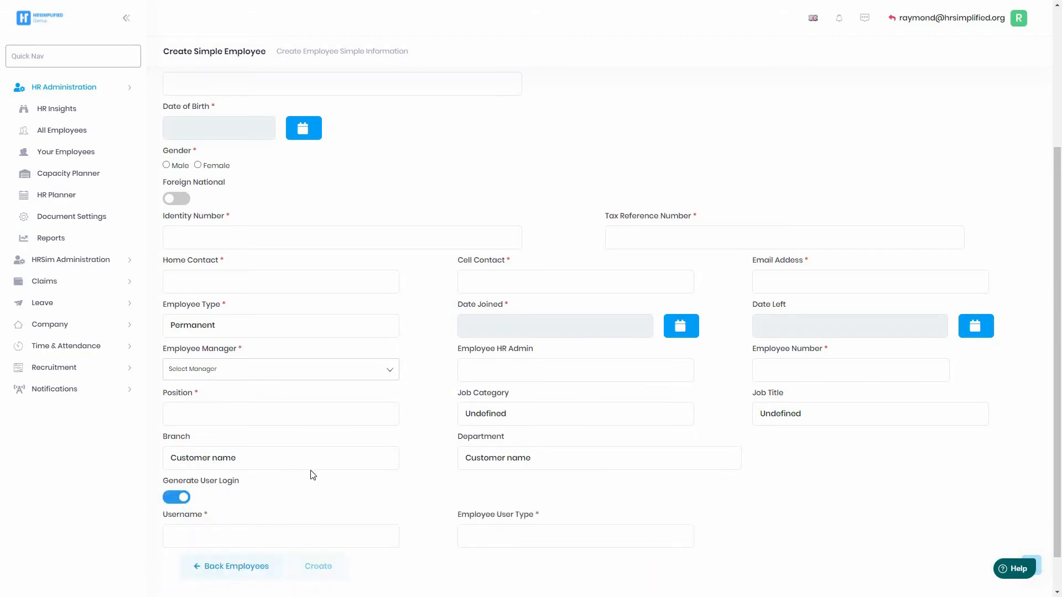
scroll(277, 459, "down", 1)
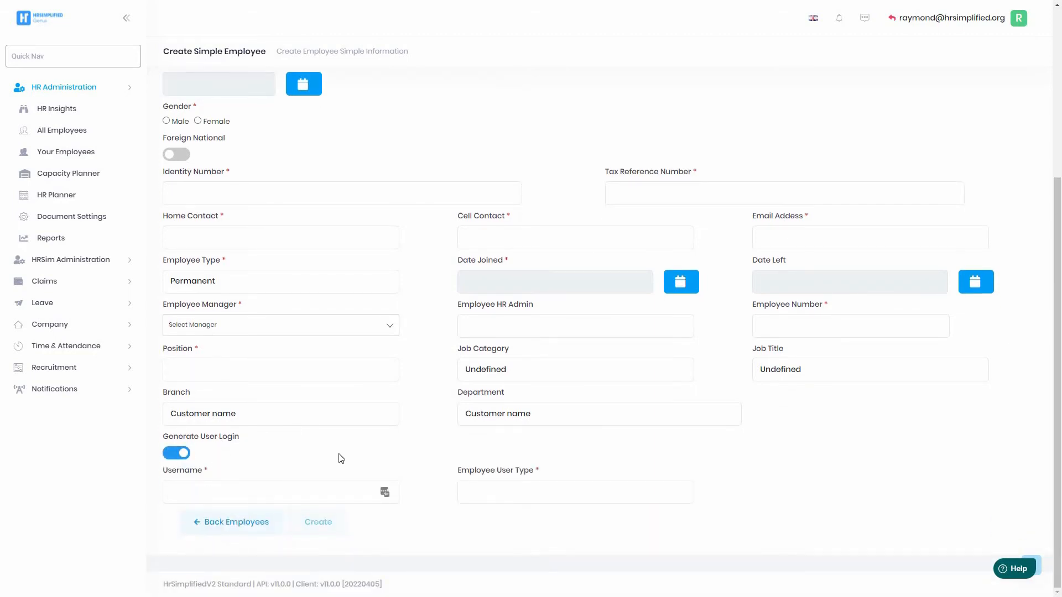
left_click_drag(757, 218, 820, 222)
left_click_drag(821, 221, 756, 221)
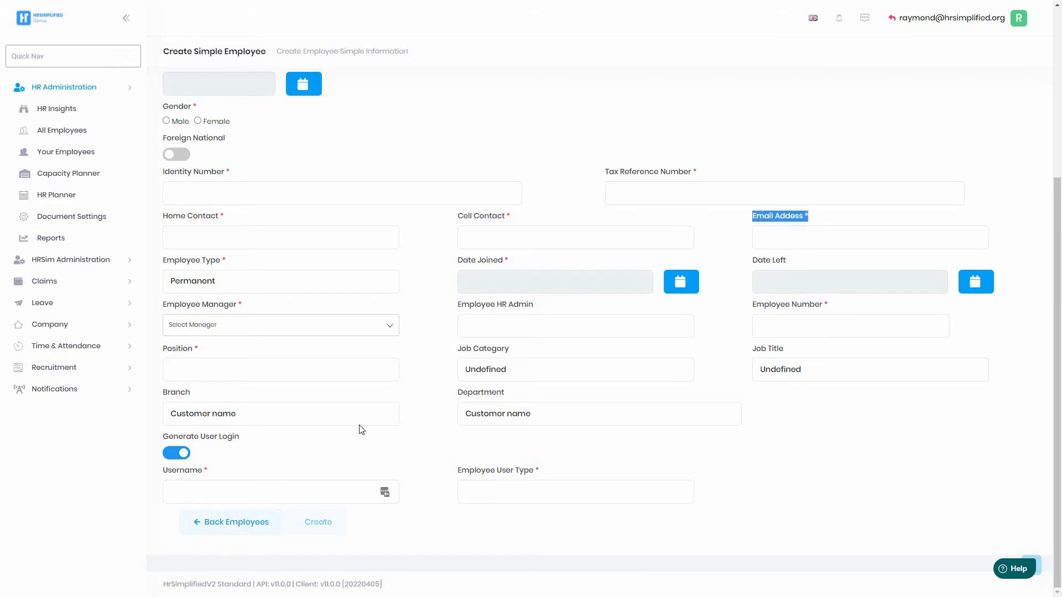
left_click(176, 456)
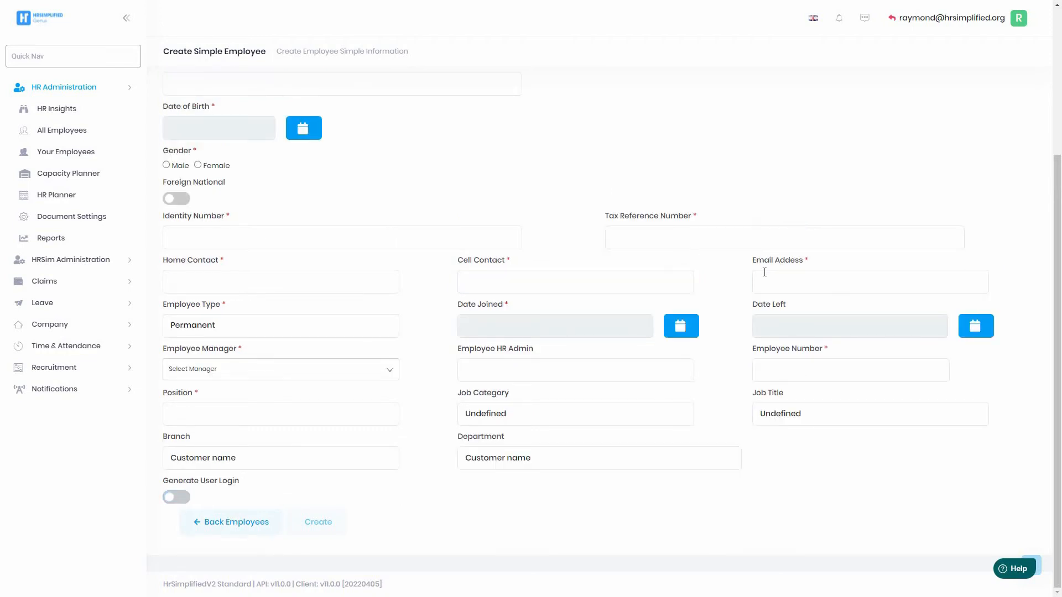
Fill the employee's email from the saved suggestion and turn on Generate User Login.
left_click(787, 288)
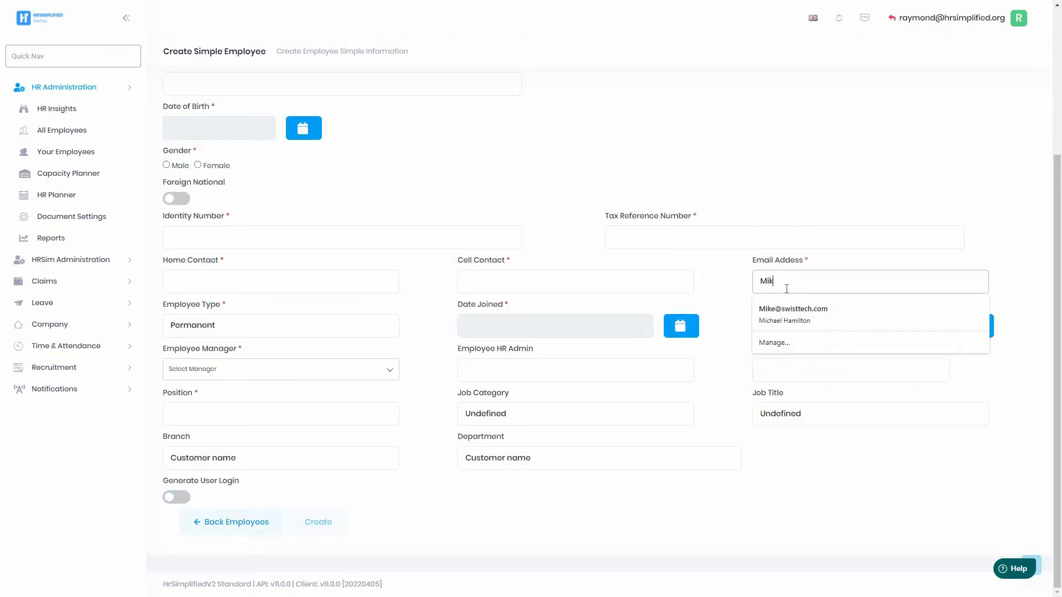
left_click(816, 307)
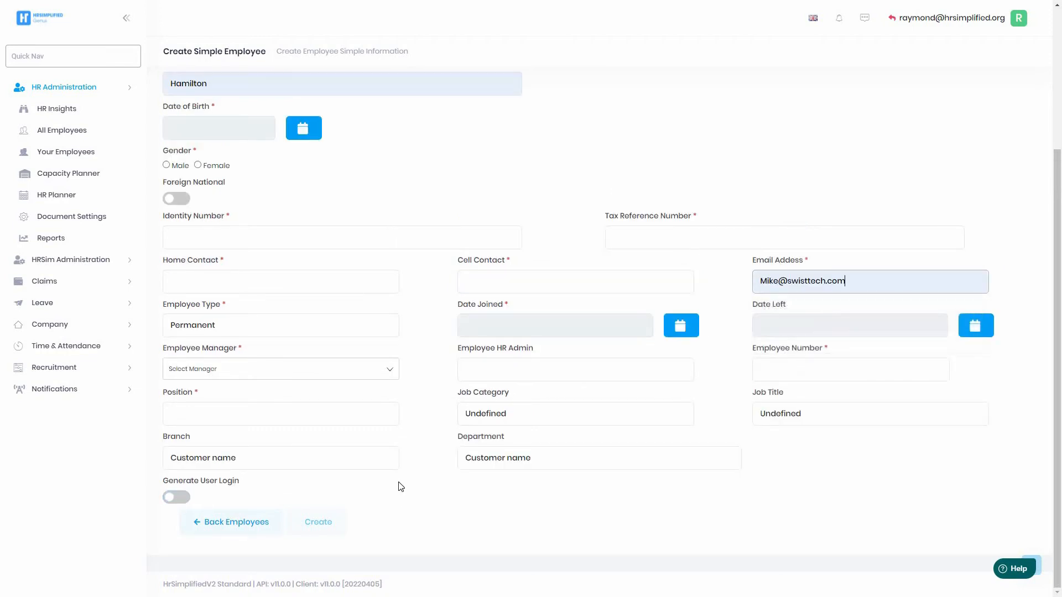
left_click(181, 497)
left_click_drag(170, 536, 334, 544)
Set Employee User Type to HR Executive, then return to All Employees.
left_click(500, 538)
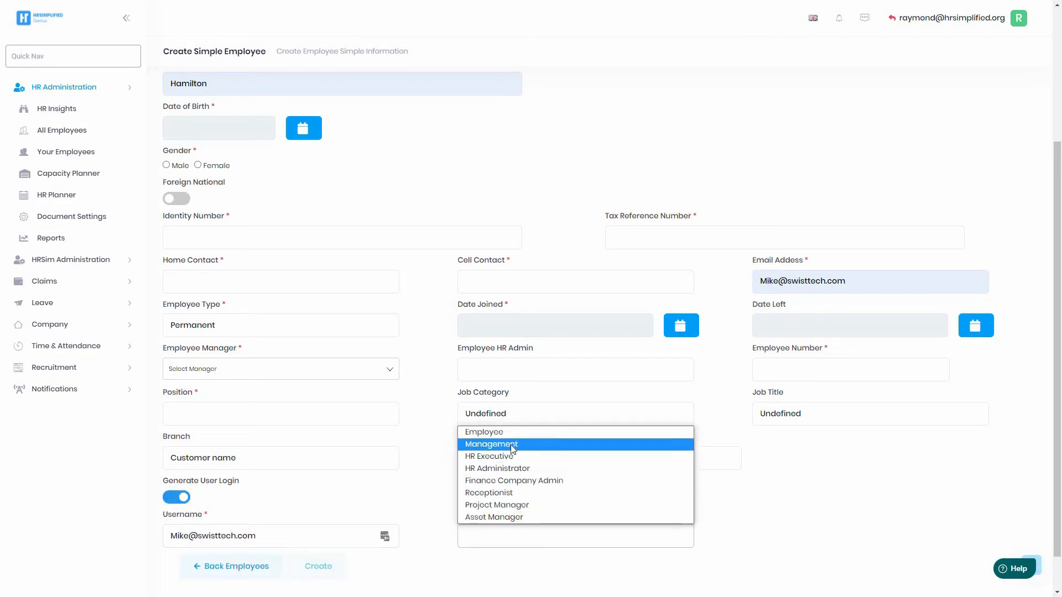
left_click(494, 458)
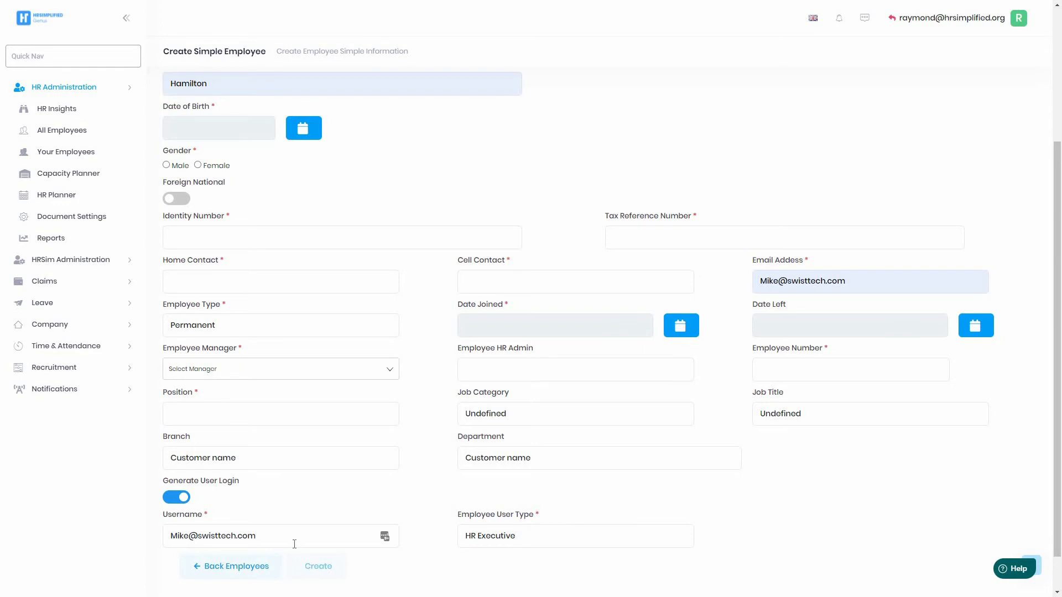
left_click_drag(272, 540, 188, 536)
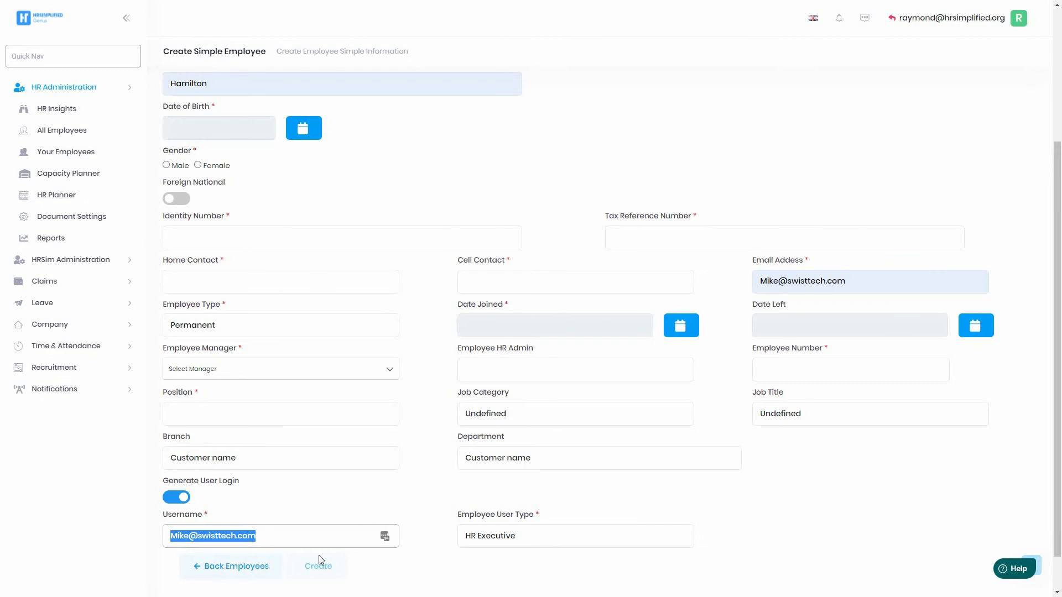
left_click(231, 578)
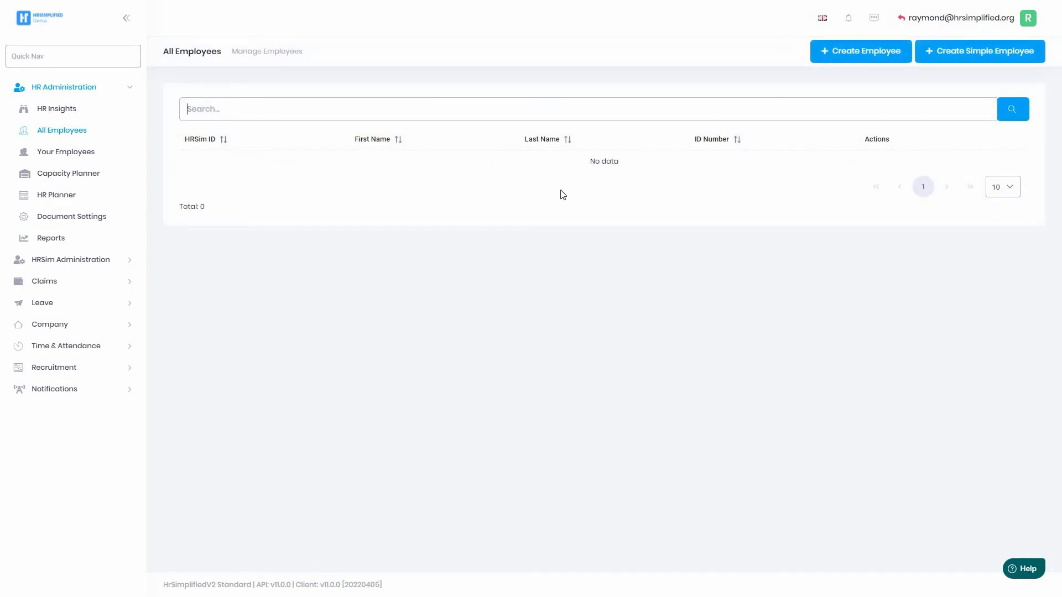
Switch to managing Test Company 123 and open its All Employees list of two employees.
left_click(67, 263)
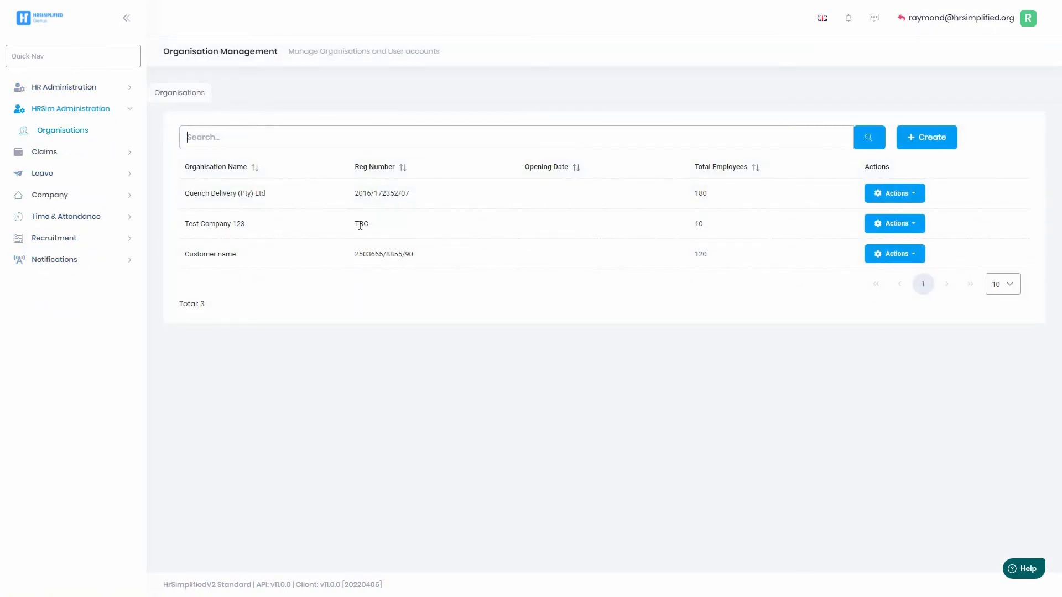
left_click(910, 226)
left_click(888, 260)
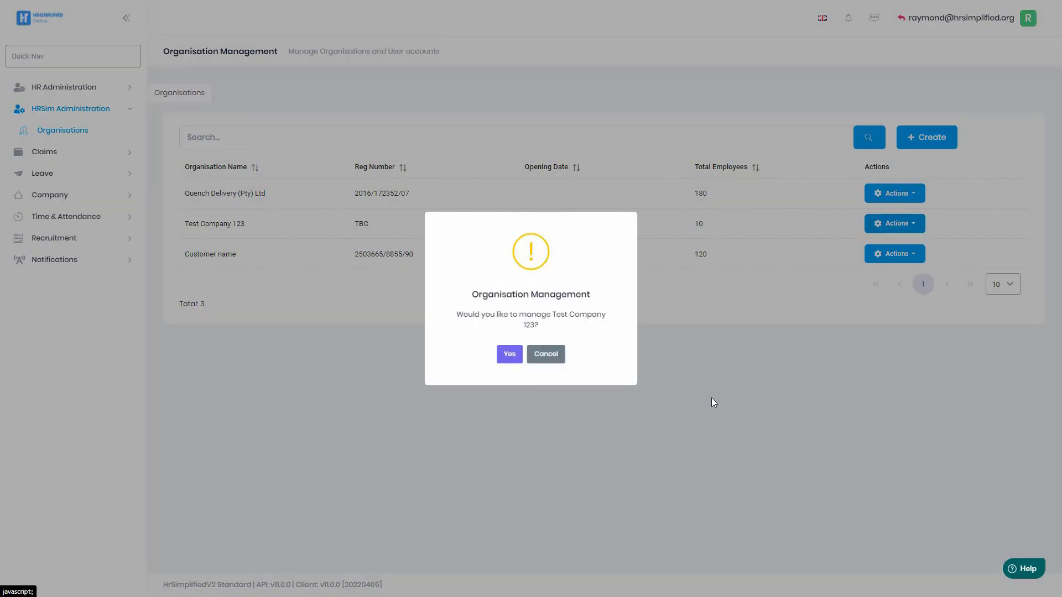
left_click(508, 358)
left_click(49, 93)
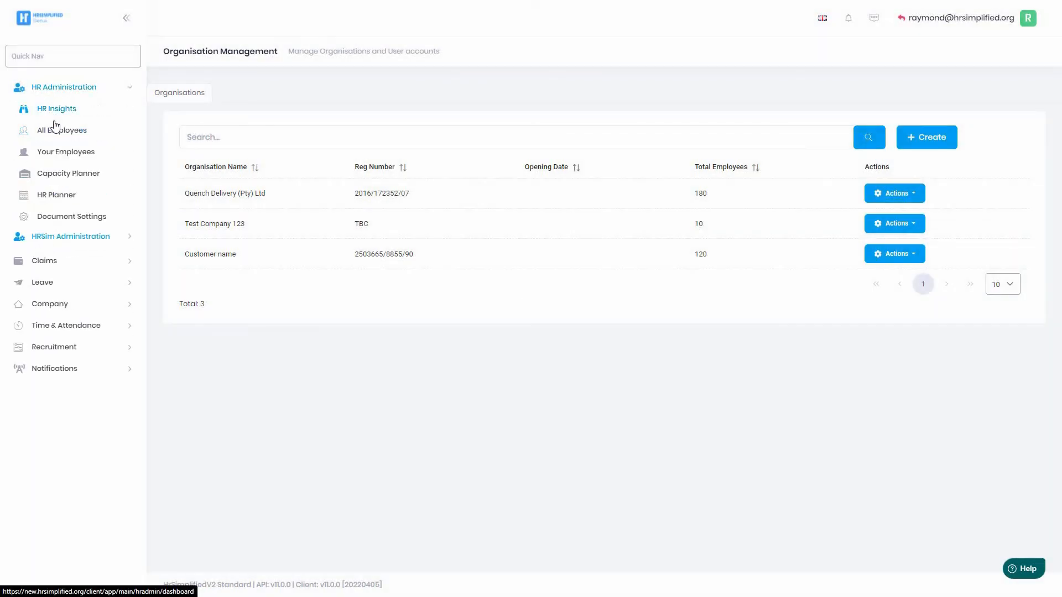
left_click(55, 132)
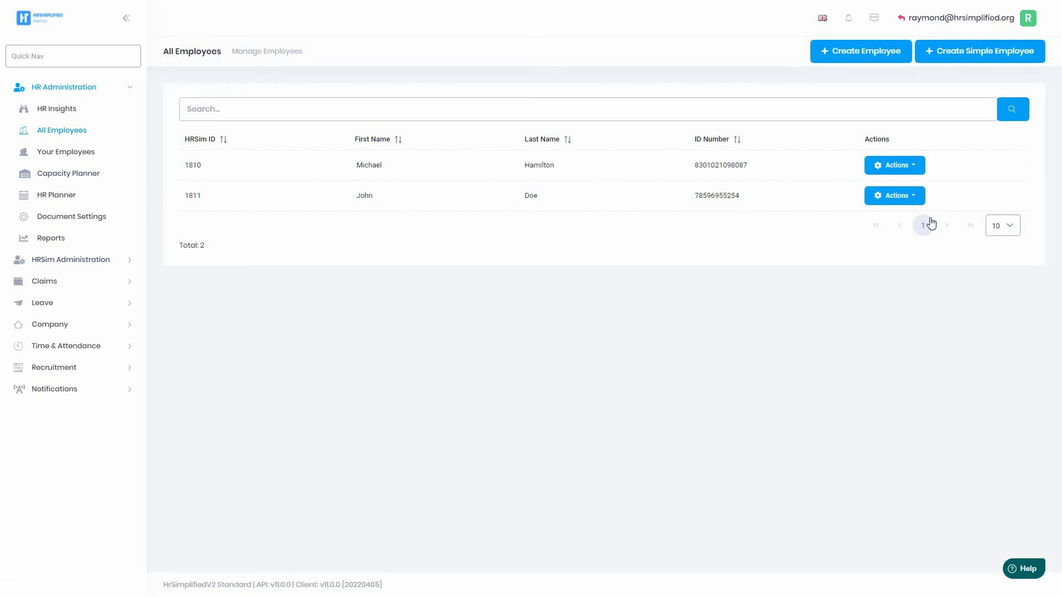
Review the first employee's Contact, Education, Banking, Emergency Contacts and Notes tabs, then open Company Details.
left_click(896, 170)
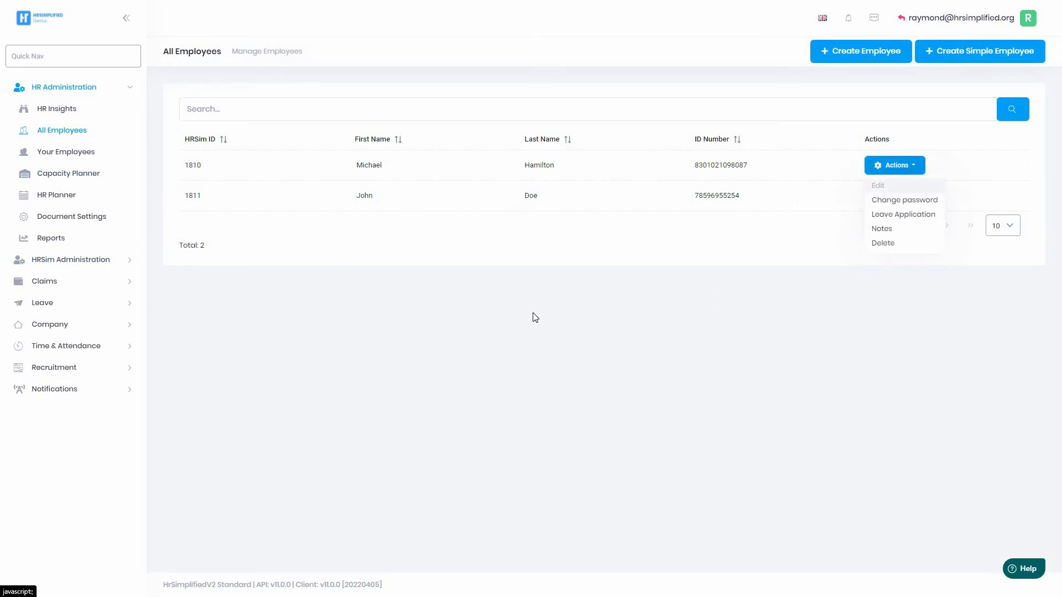
left_click(879, 187)
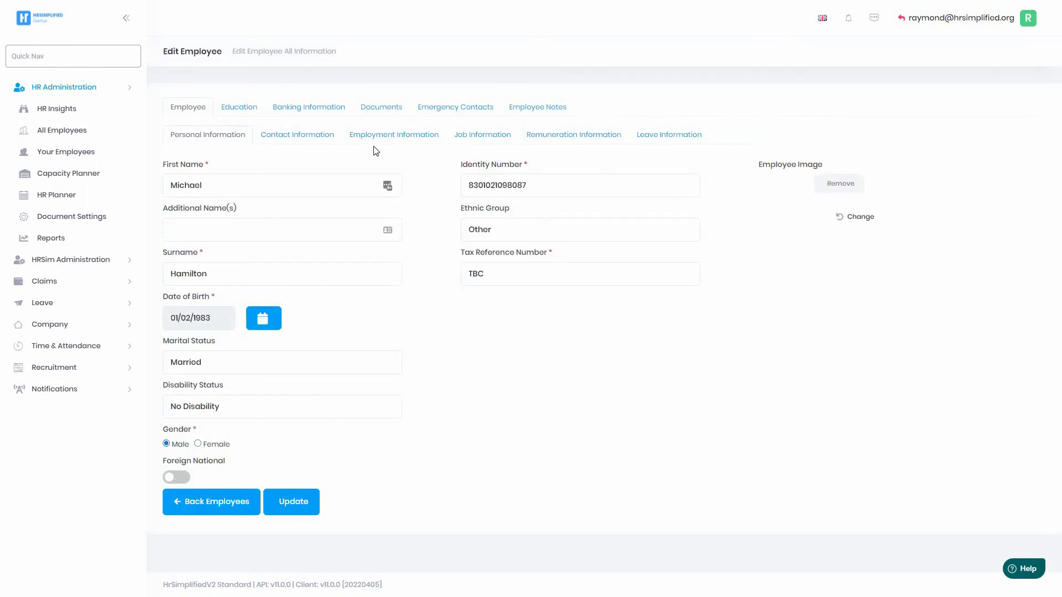
left_click(302, 136)
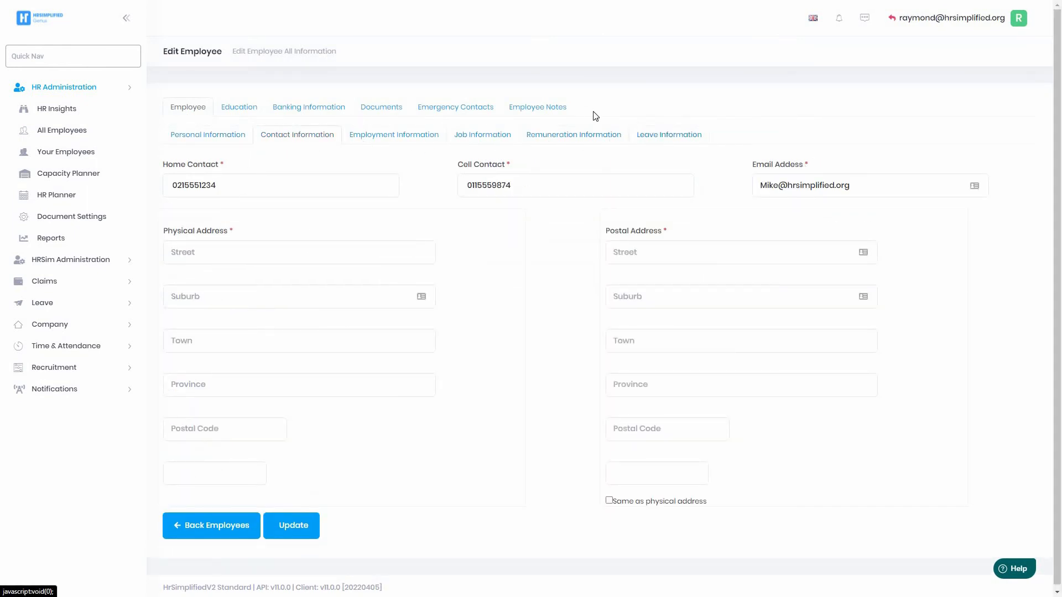
left_click(247, 110)
left_click(339, 110)
left_click(425, 111)
left_click(524, 107)
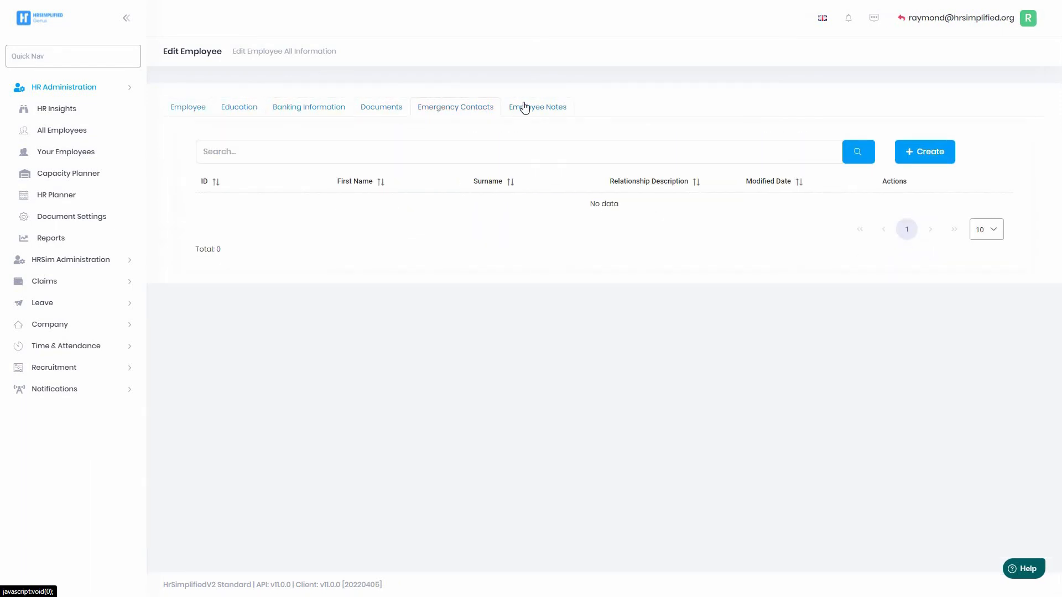
left_click(188, 109)
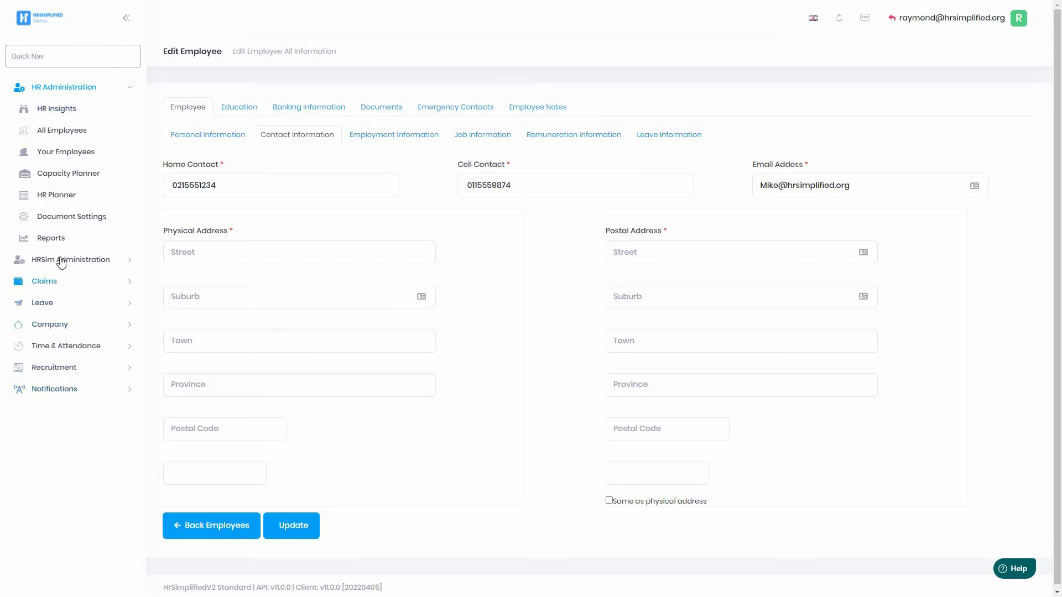
left_click(50, 324)
left_click(67, 347)
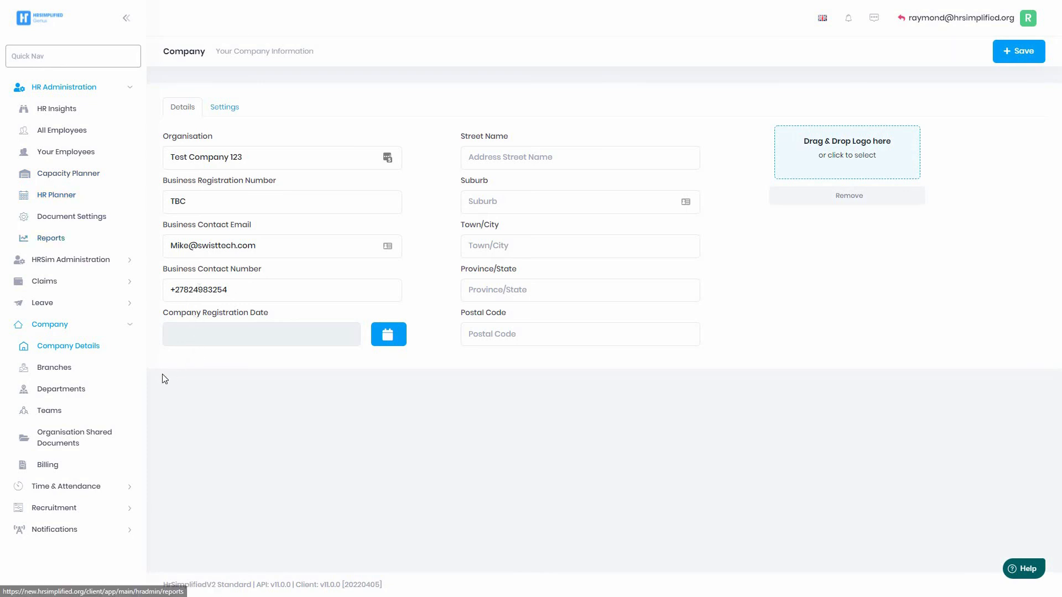
Switch the managed organisation to Test Company 123 from the Organisations list.
left_click(79, 265)
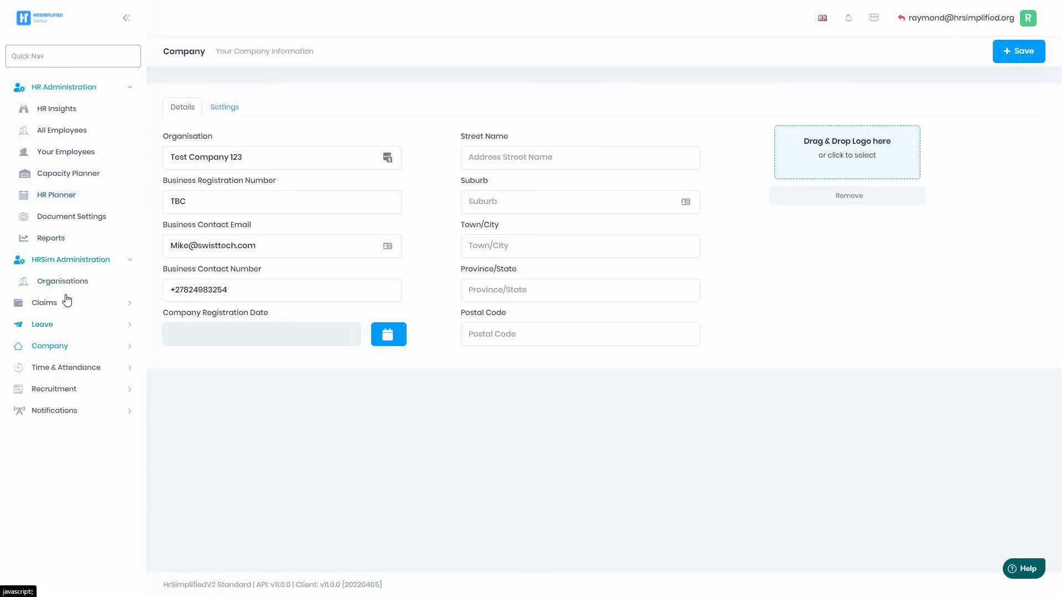
left_click(67, 284)
left_click_drag(180, 200, 272, 200)
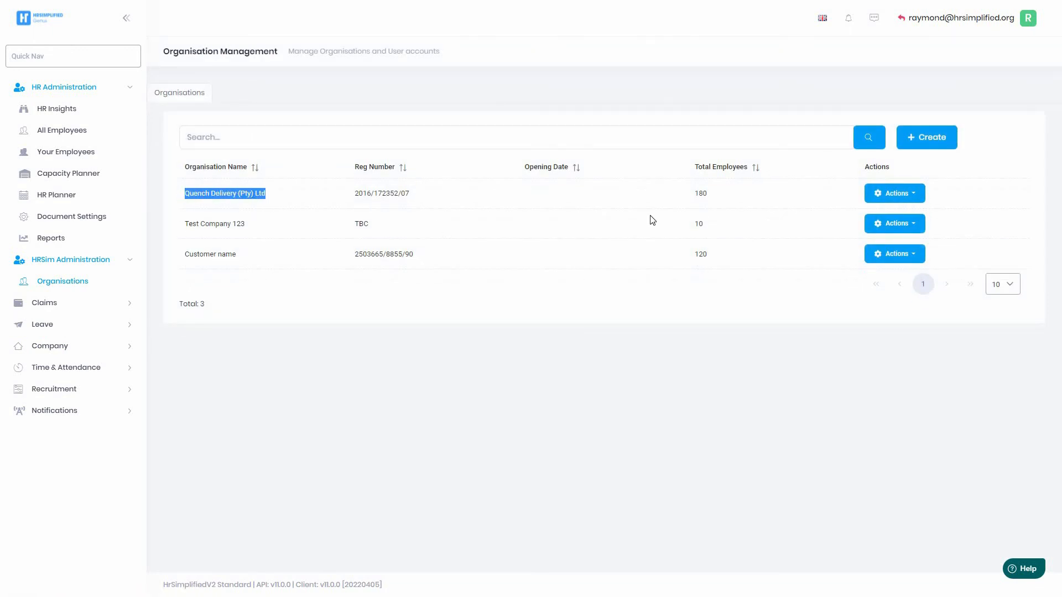
left_click(899, 225)
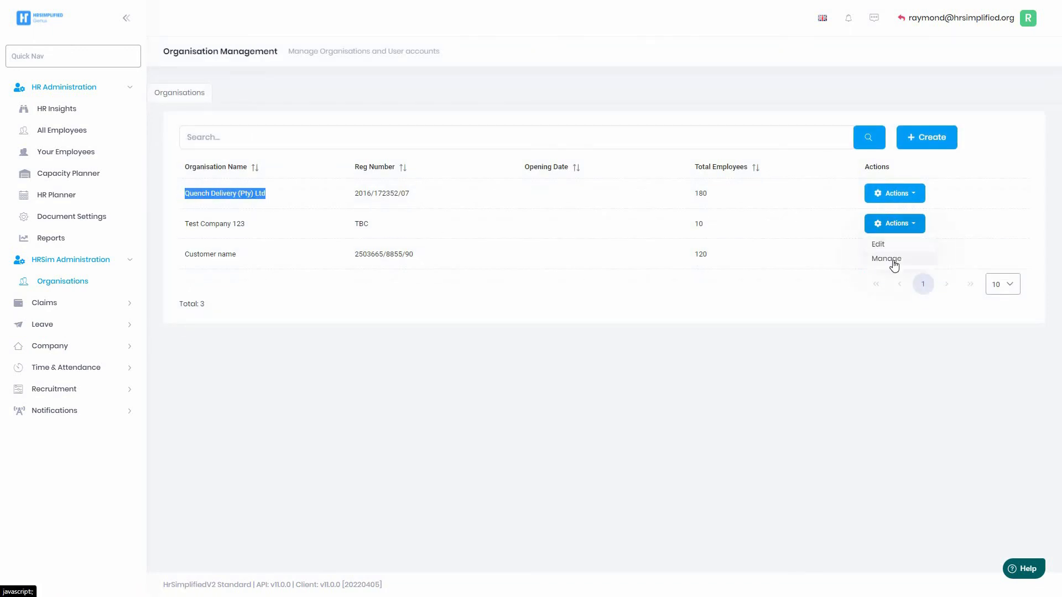
left_click(890, 258)
left_click(507, 359)
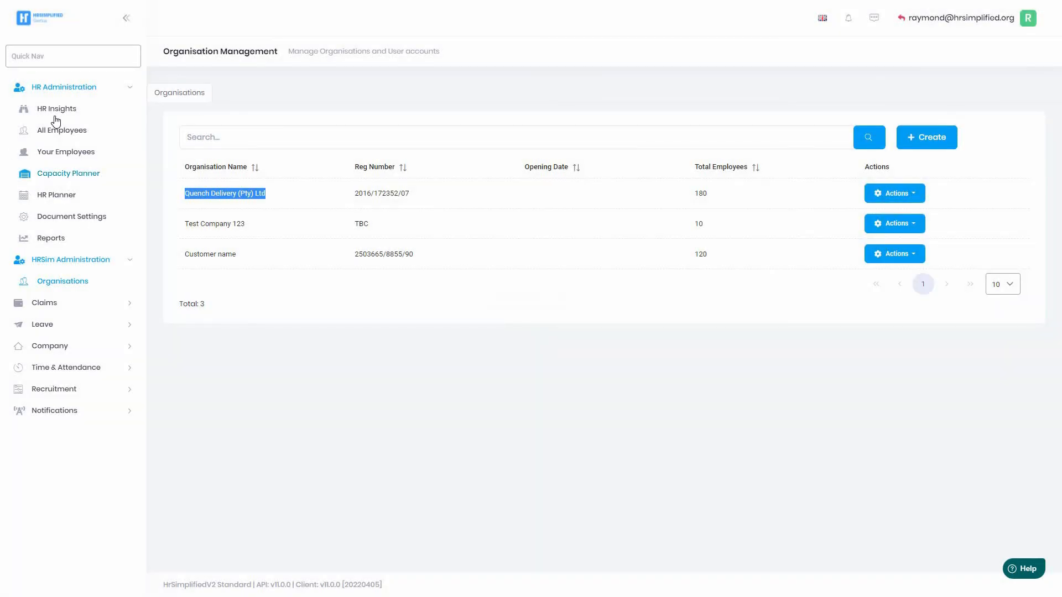
Open Employee Reports and expand the Leave and Time & Attendance sections.
left_click(55, 238)
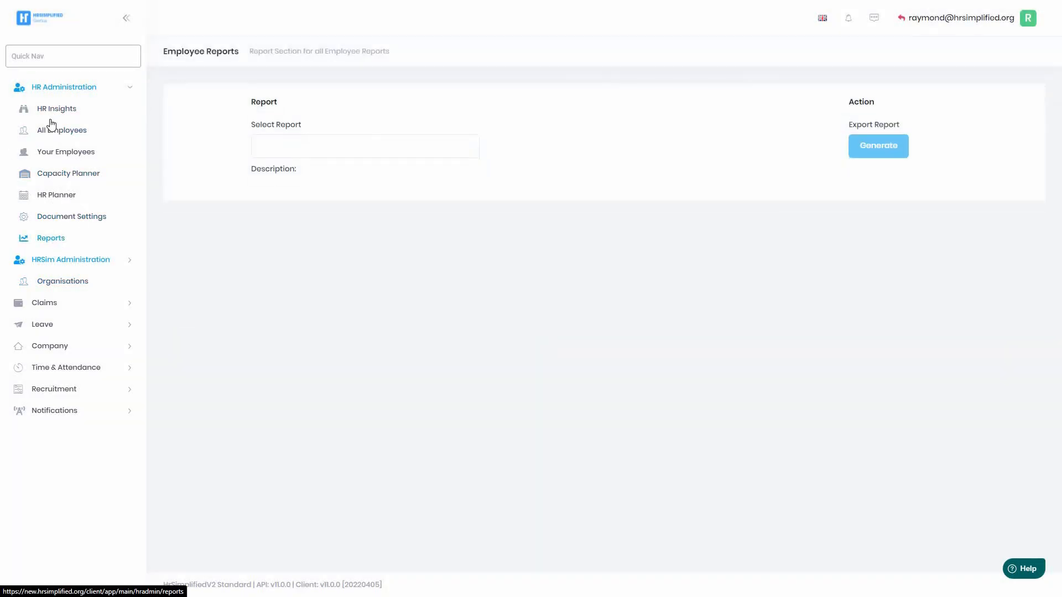
left_click(48, 325)
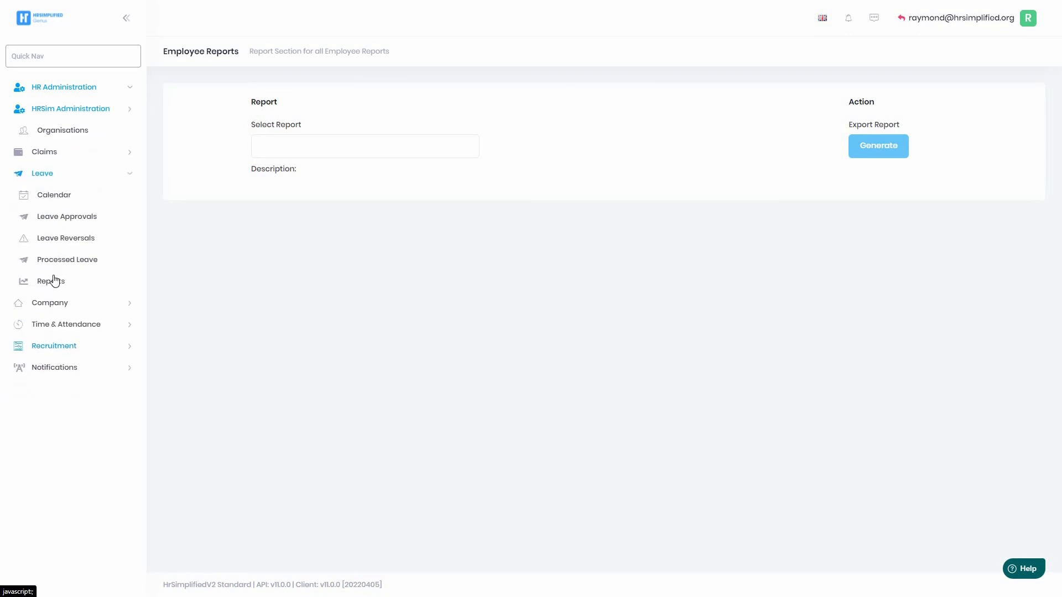
left_click(61, 326)
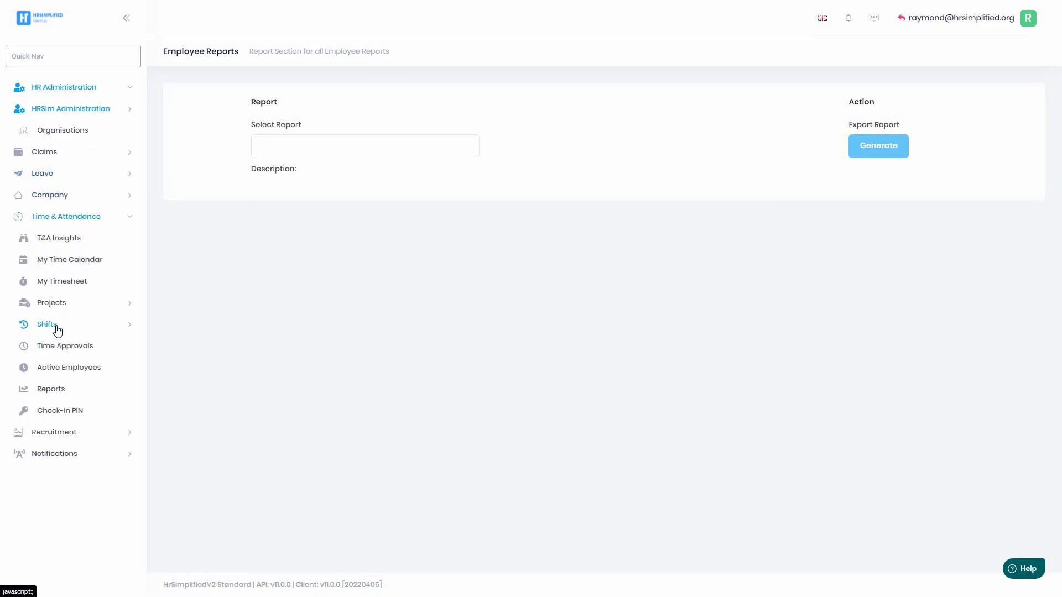